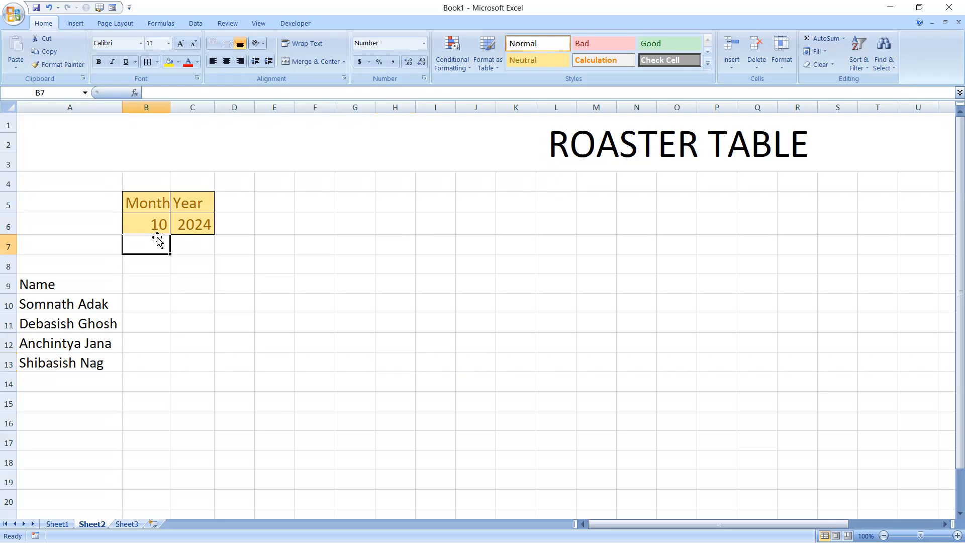
click(150, 225)
click(145, 271)
click(143, 246)
click(139, 266)
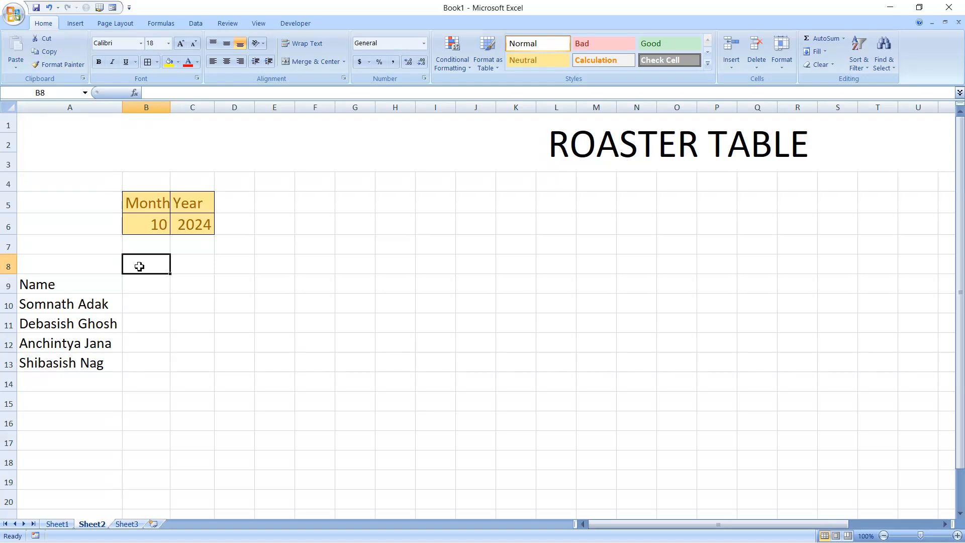
Enter the row label "Date" in cell A7, directly below the Month and Year block
click(89, 248)
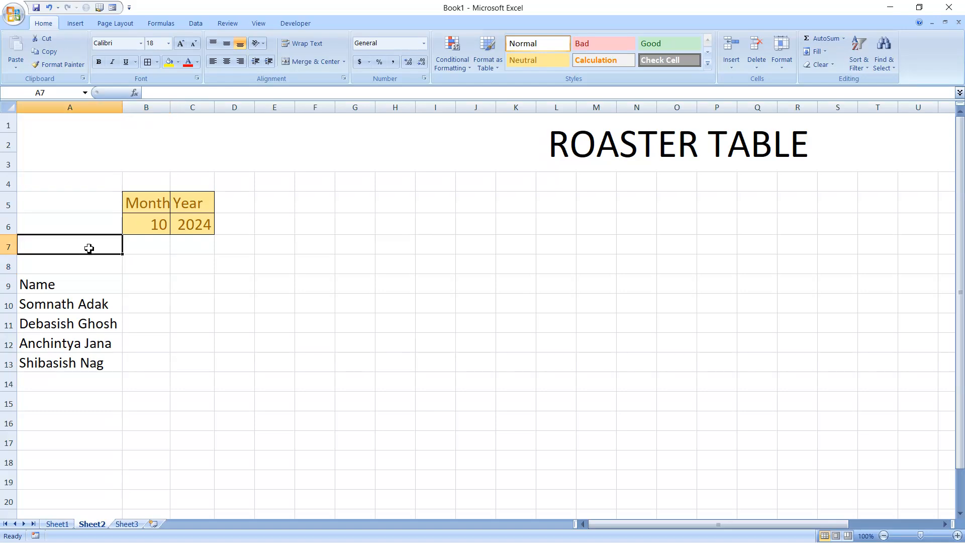
text(Date)
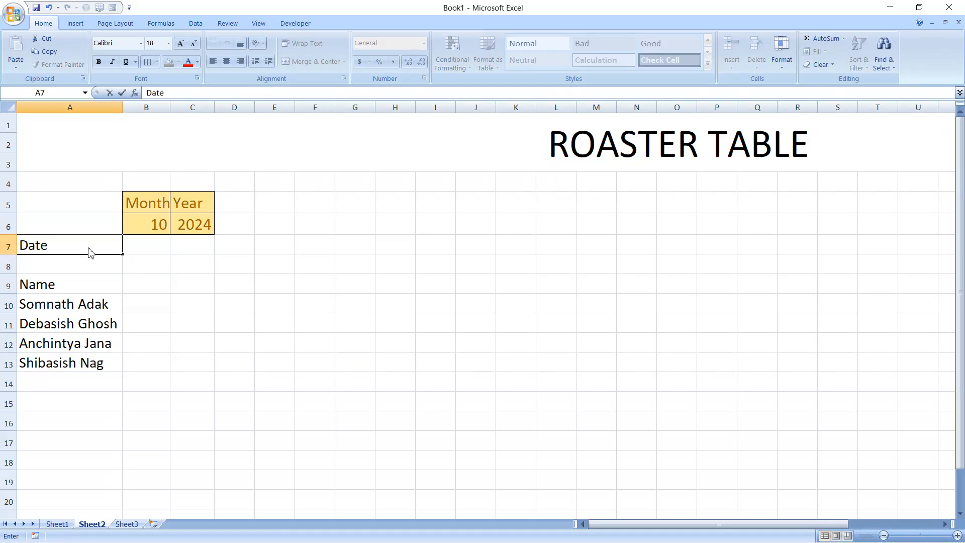
key(BackSpace)
key(BackSpace)
text(y)
key(BackSpace)
text(te)
key(Tab)
key(Return)
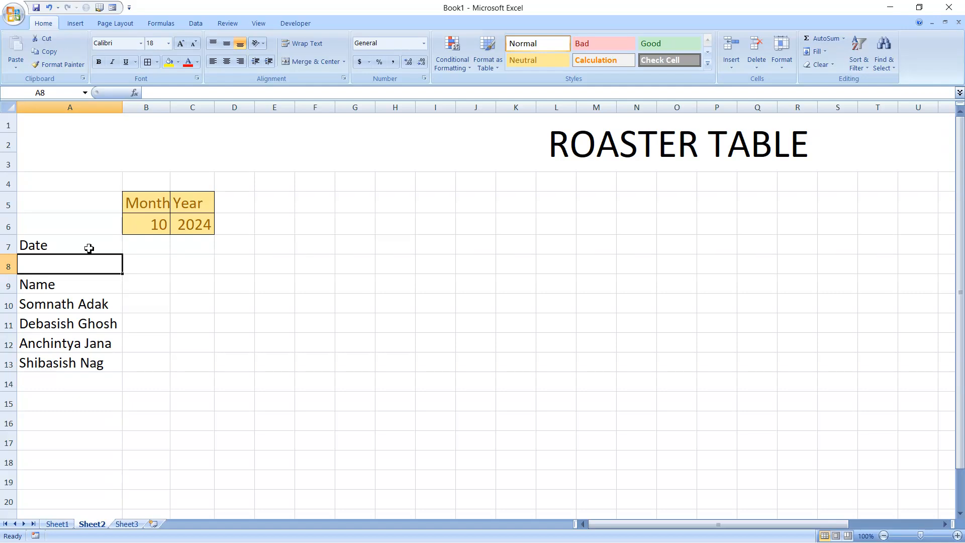
Enter the row label "Day_of_Week" in cell A8, below the Date label
text(We)
key(BackSpace)
key(BackSpace)
text(Da)
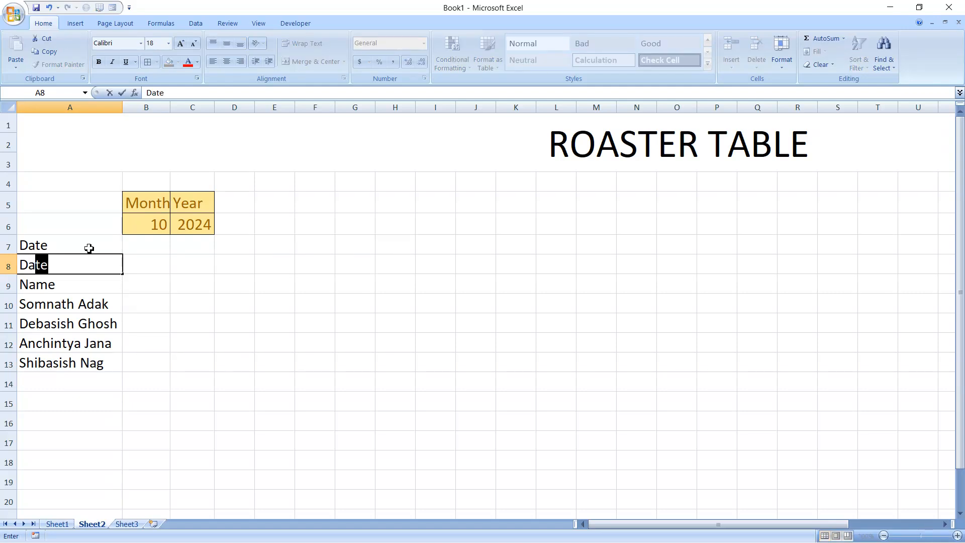
text(y_of_Wekk)
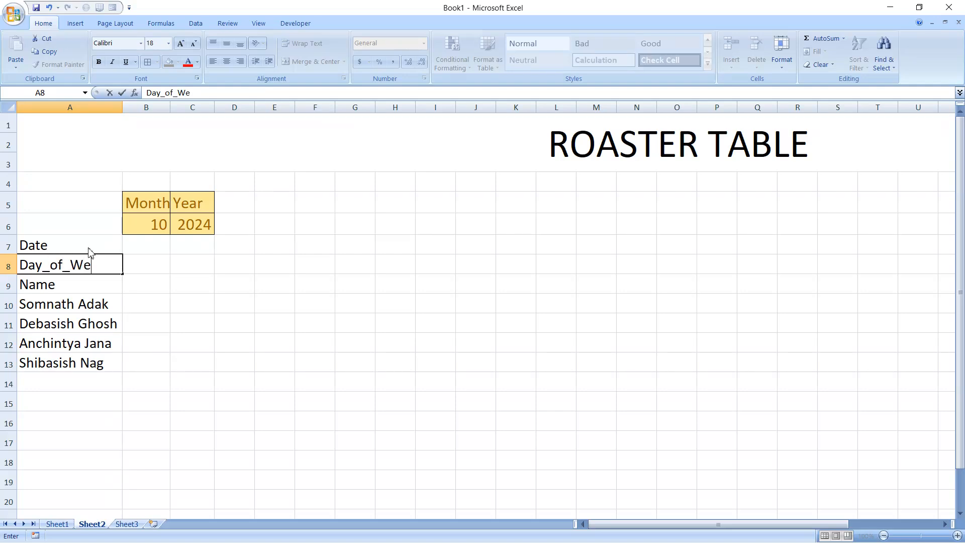
key(BackSpace)
key(BackSpace)
text(ek)
key(Tab)
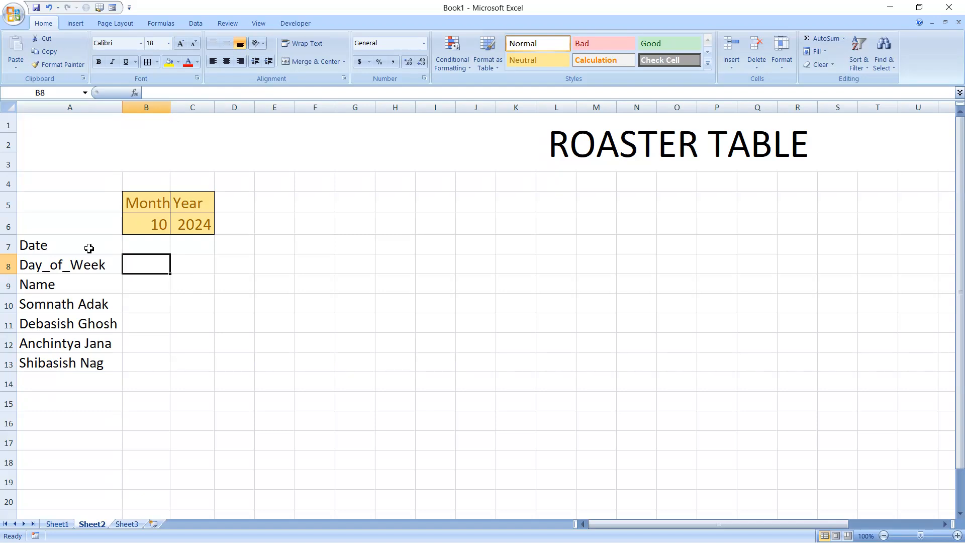
Apply the custom number format dd to the Date row from B7 through the sheet's last column
drag(135, 243, 140, 266)
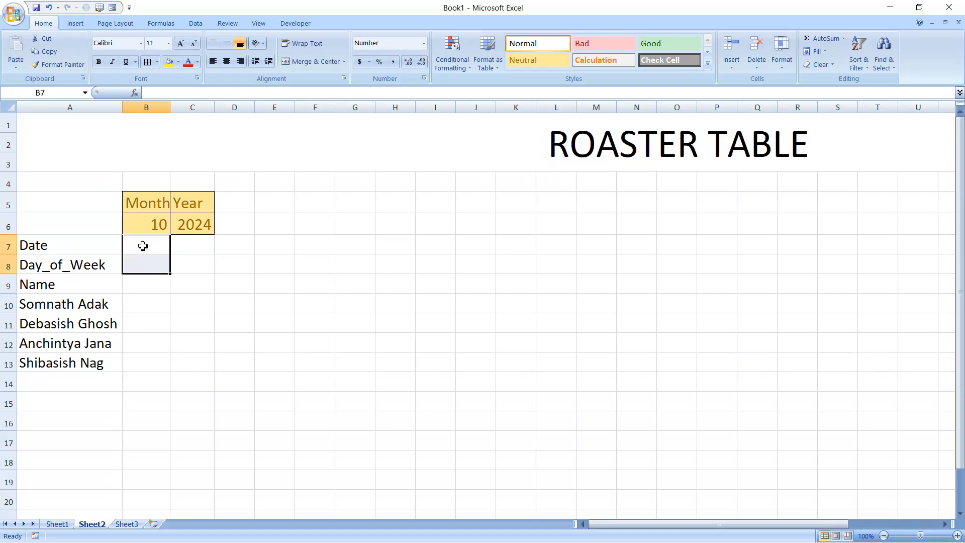
click(143, 245)
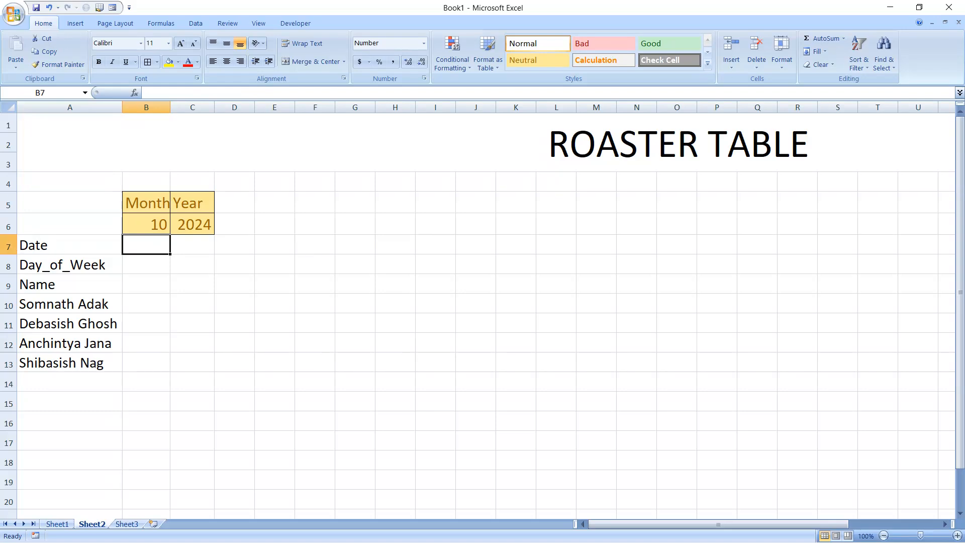
click(9, 246)
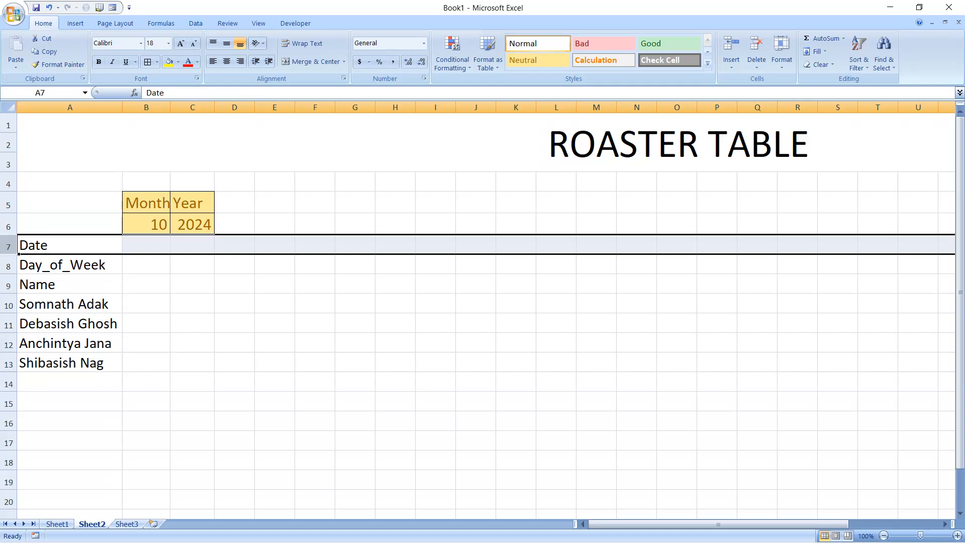
click(136, 244)
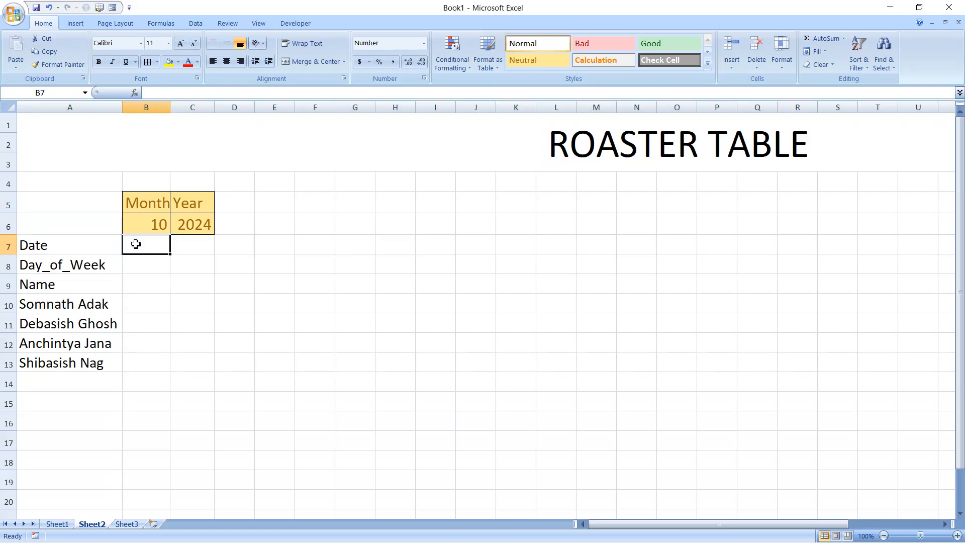
key(ctrl+shift+Right)
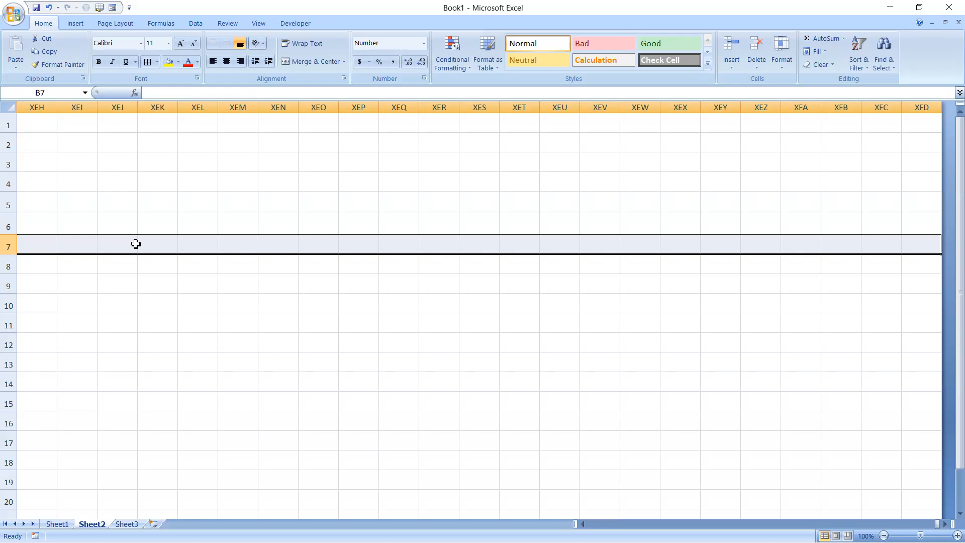
key(ctrl+1)
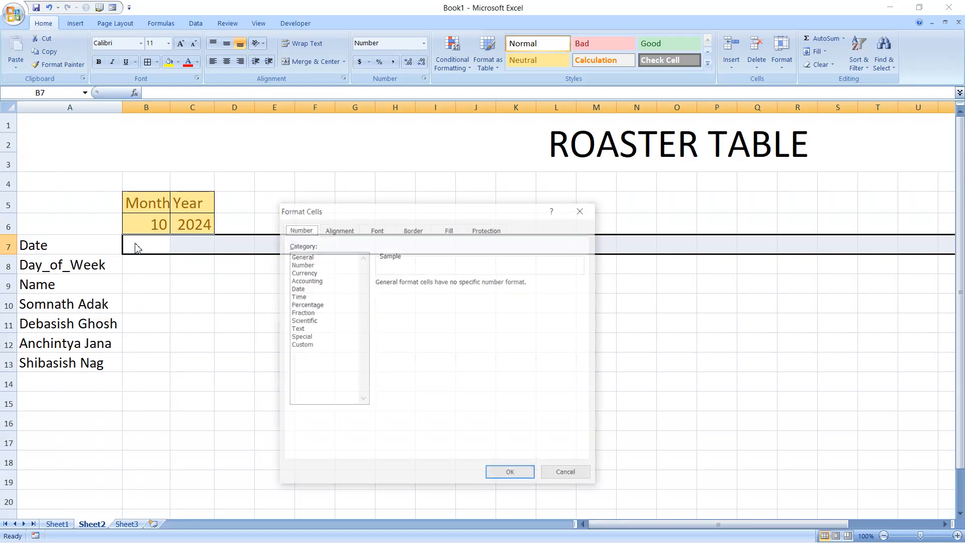
click(300, 344)
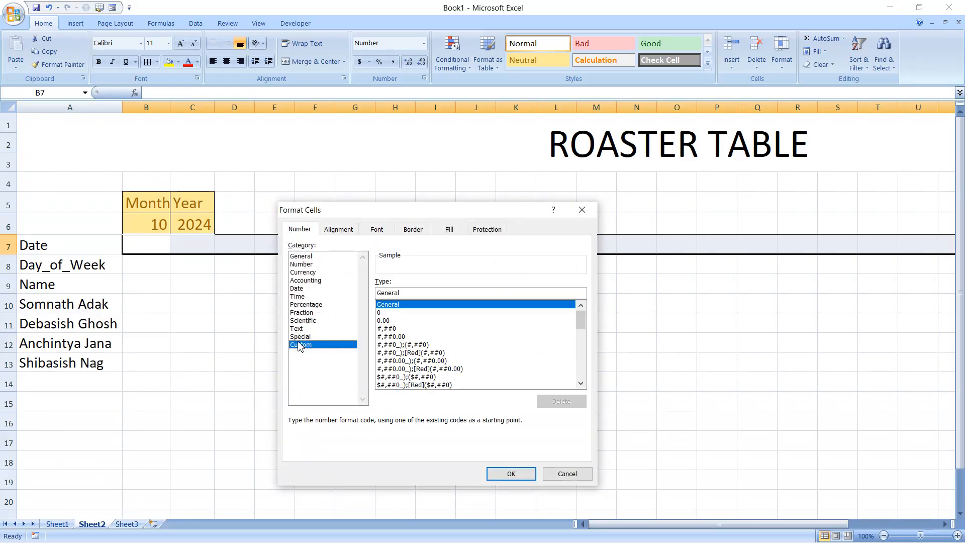
double_click(409, 293)
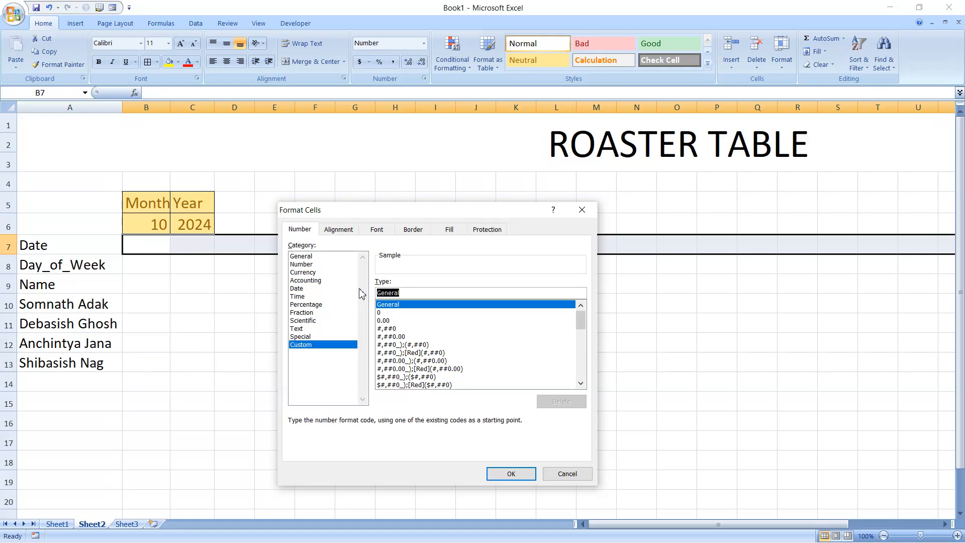
text(dd)
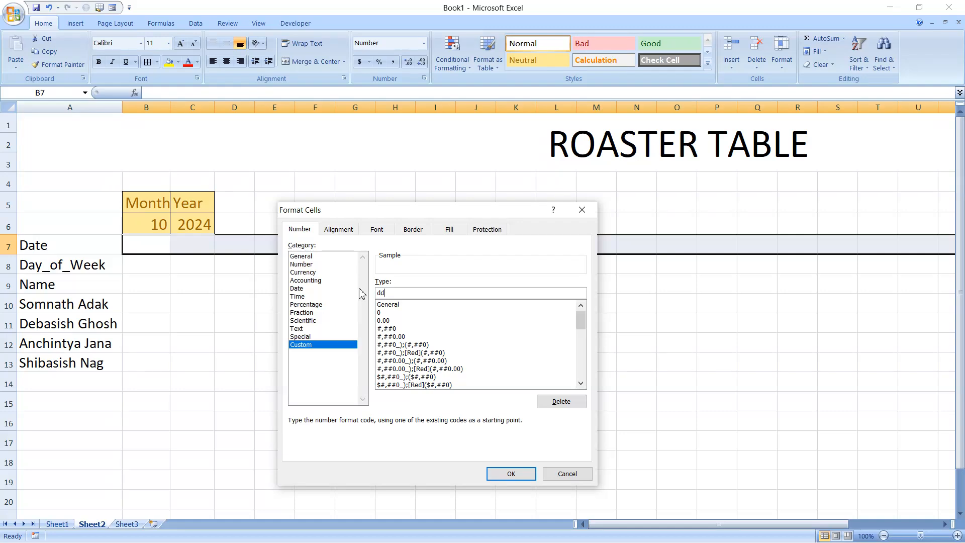
click(510, 474)
Apply the custom number format dddd to the Day_of_Week row from B8 through the sheet's last column
click(146, 267)
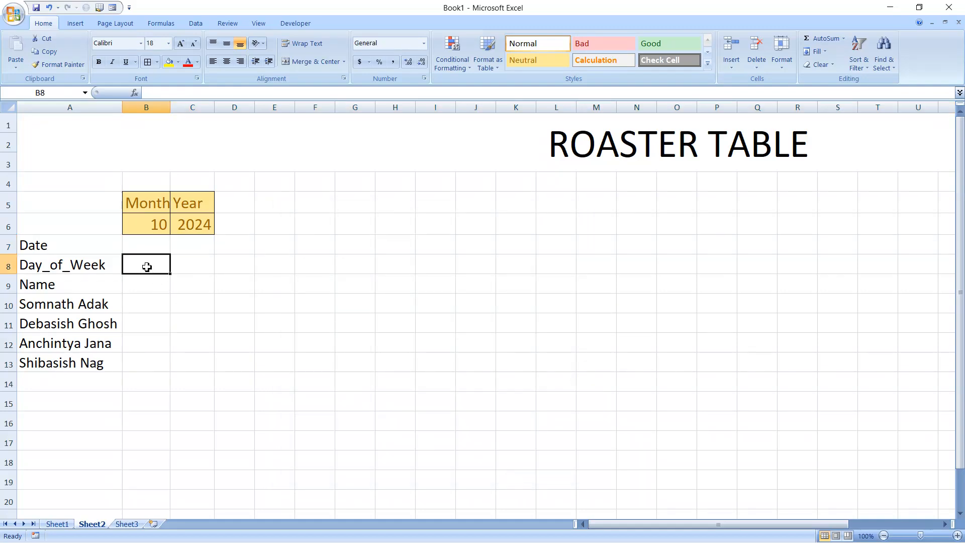
key(ctrl+shift+Right)
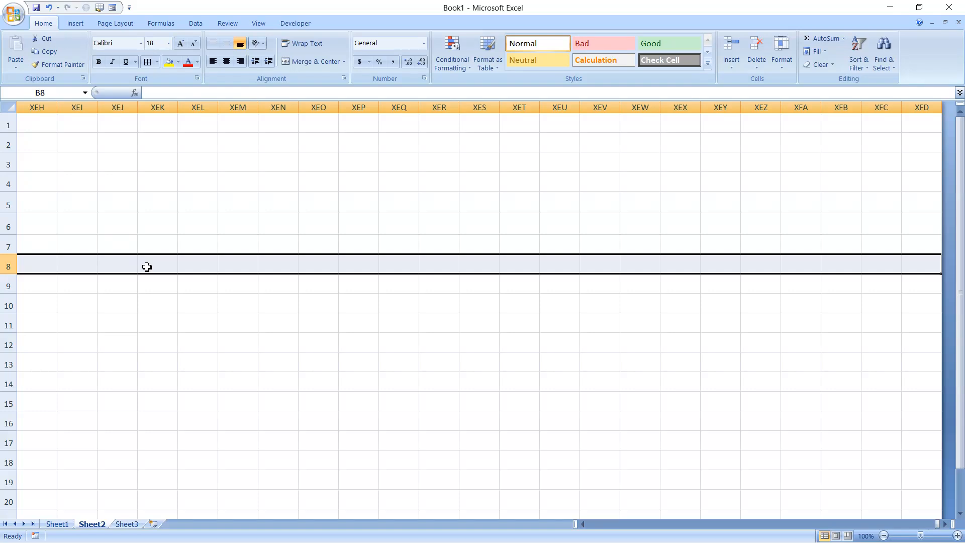
key(ctrl+1)
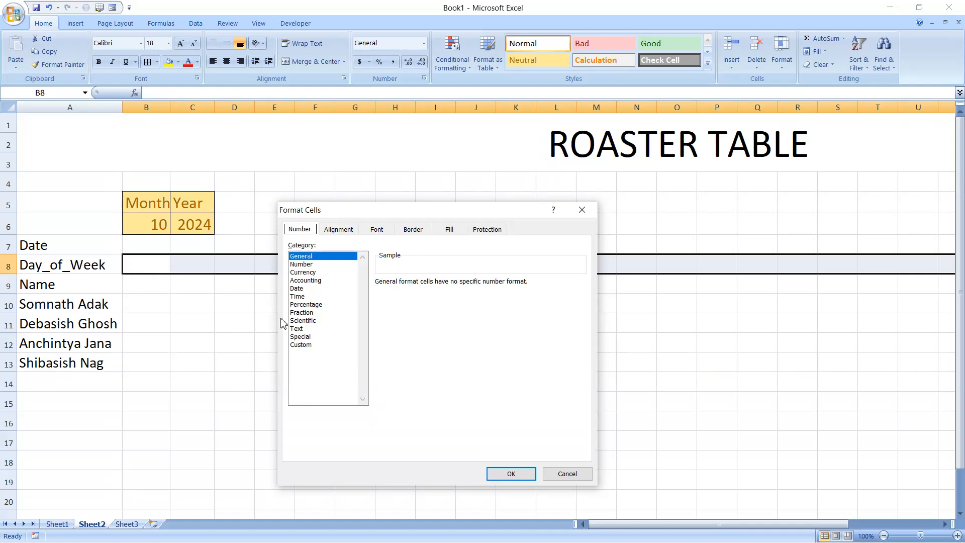
click(302, 344)
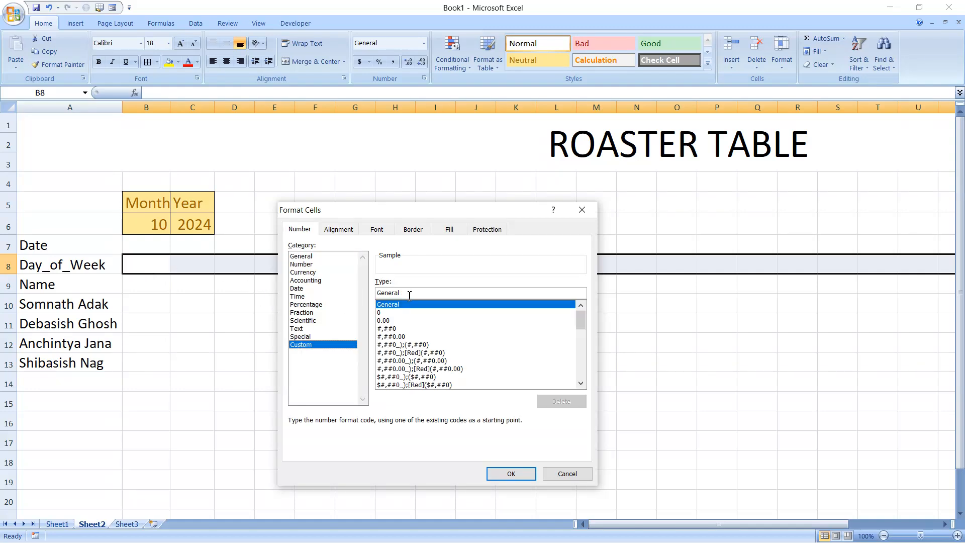
drag(405, 294, 360, 294)
text(ddd)
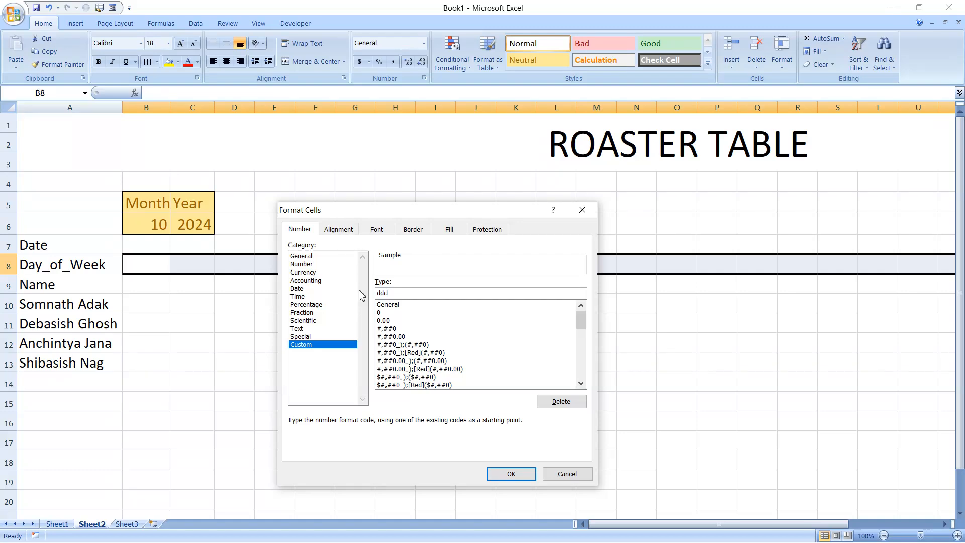
text(d)
click(511, 474)
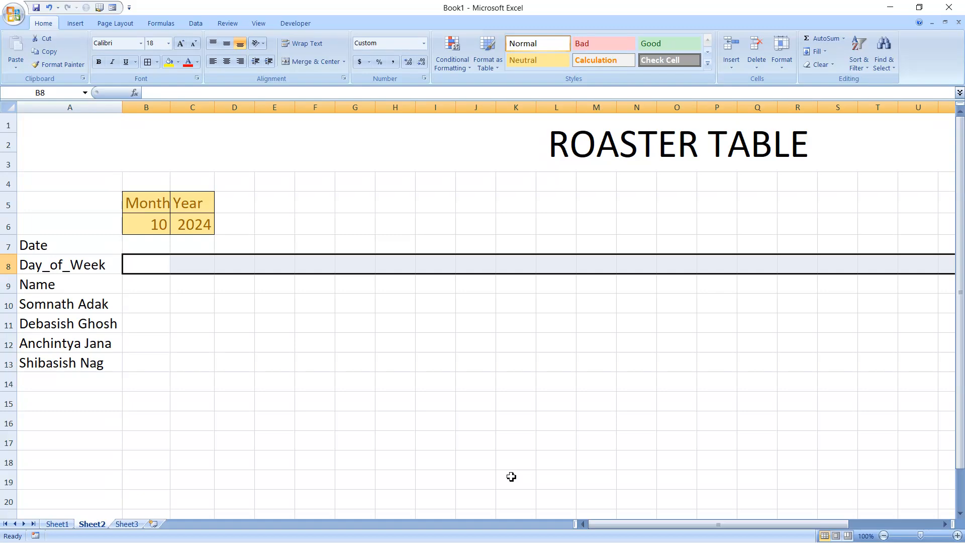
Enter the formula =DATE(C6,B6,1) in B7 to build the month's first date from the Year and Month cells
click(148, 245)
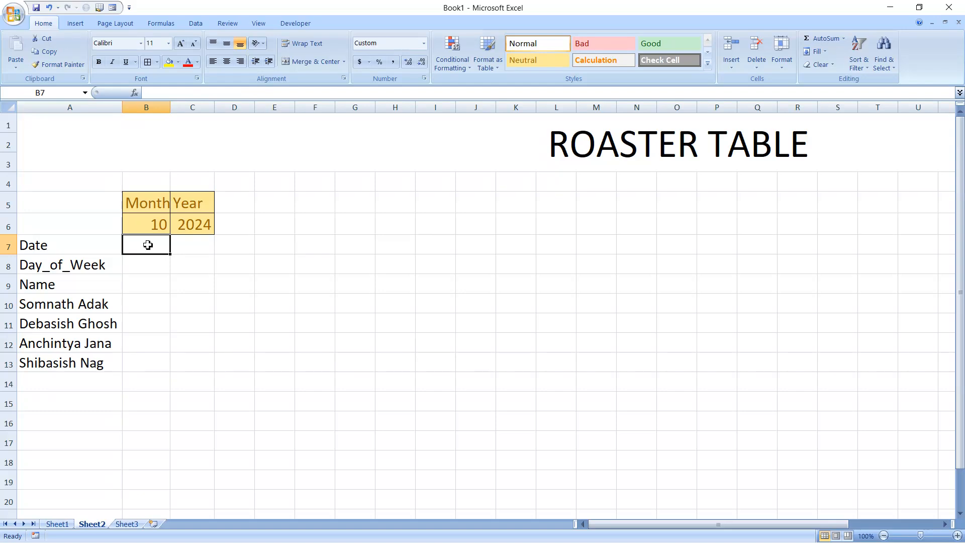
text(=date)
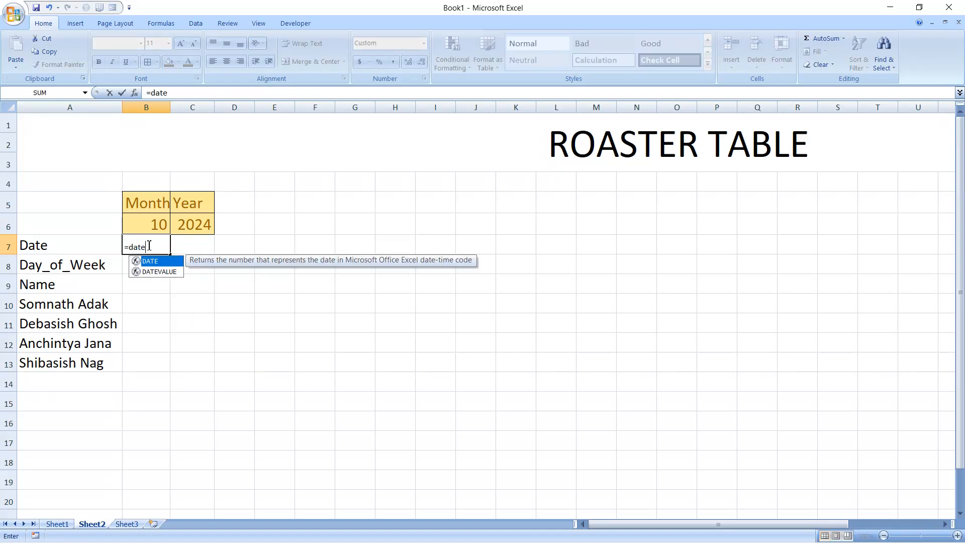
key(Tab)
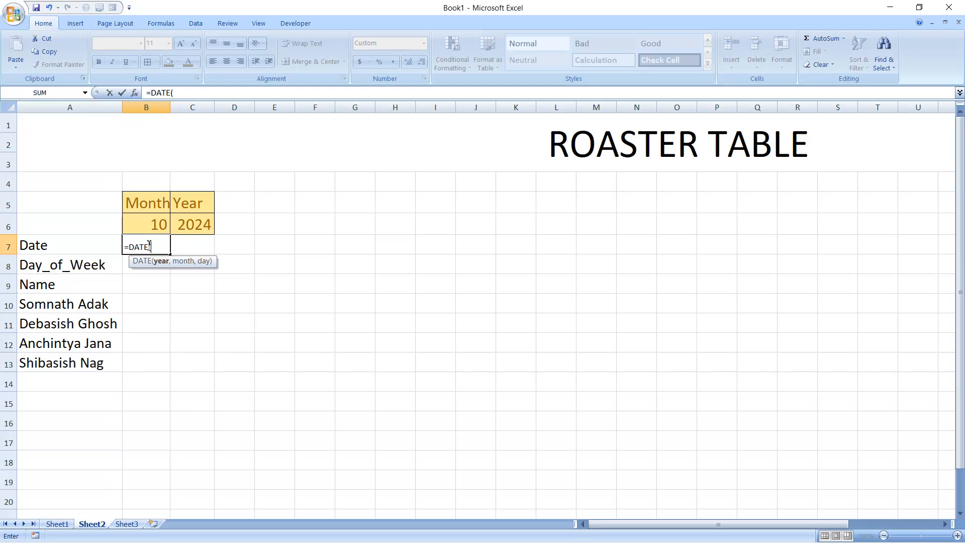
click(201, 224)
text(,)
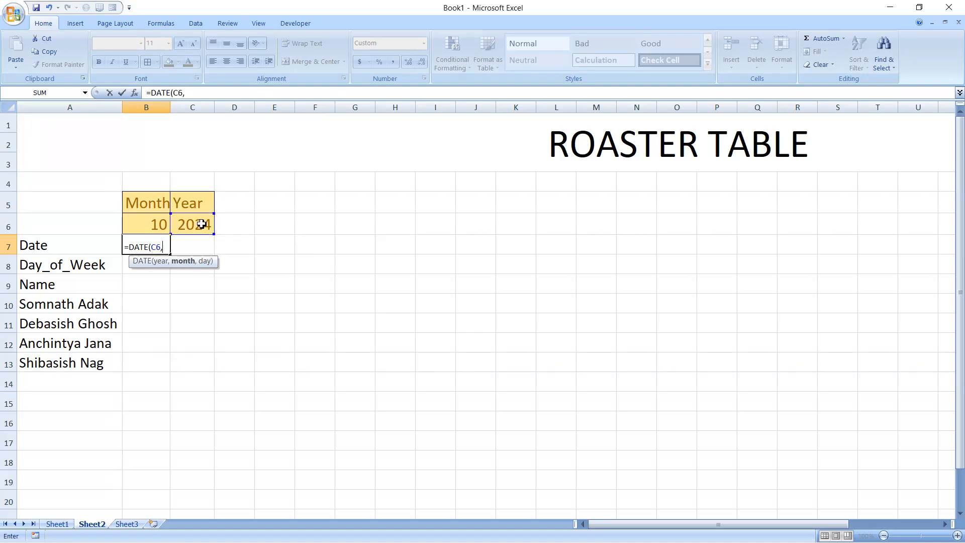
click(147, 224)
text(,1)
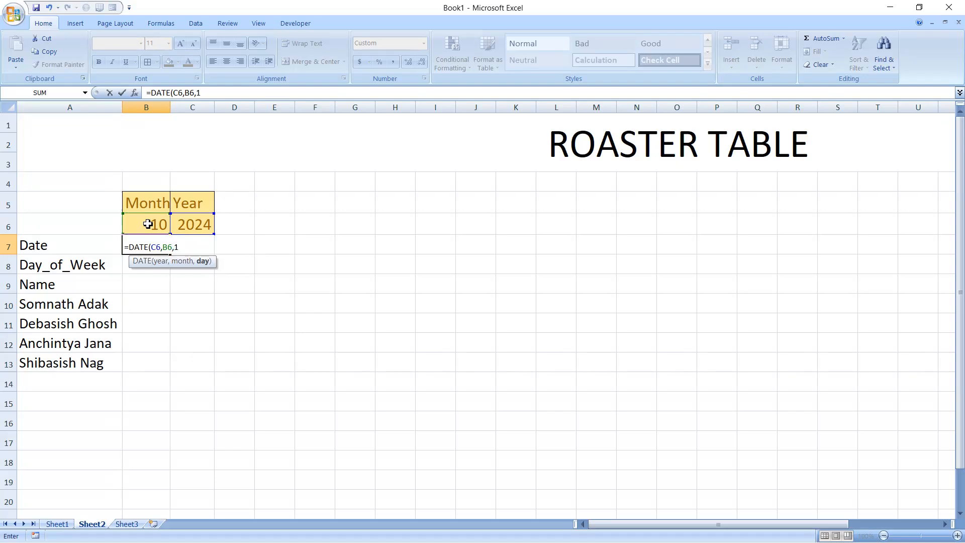
text())
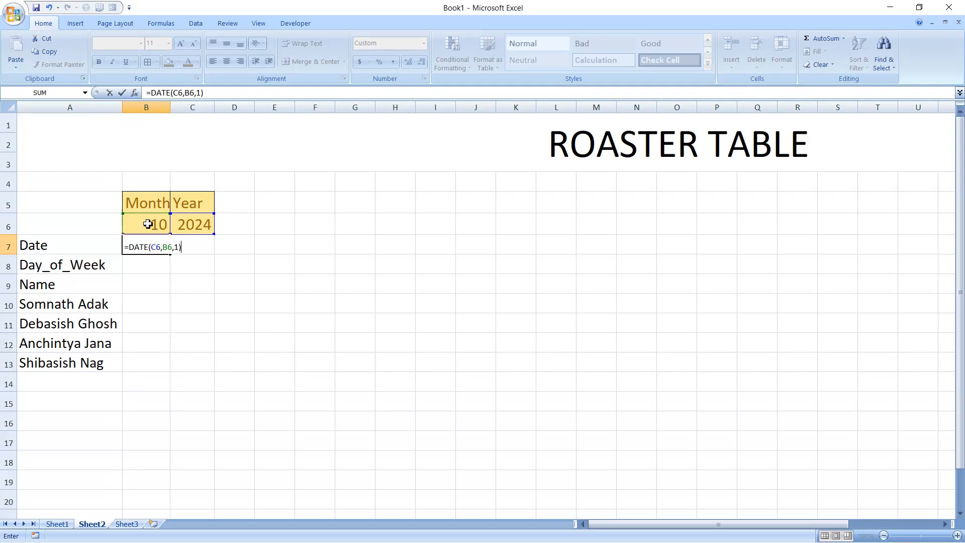
key(Tab)
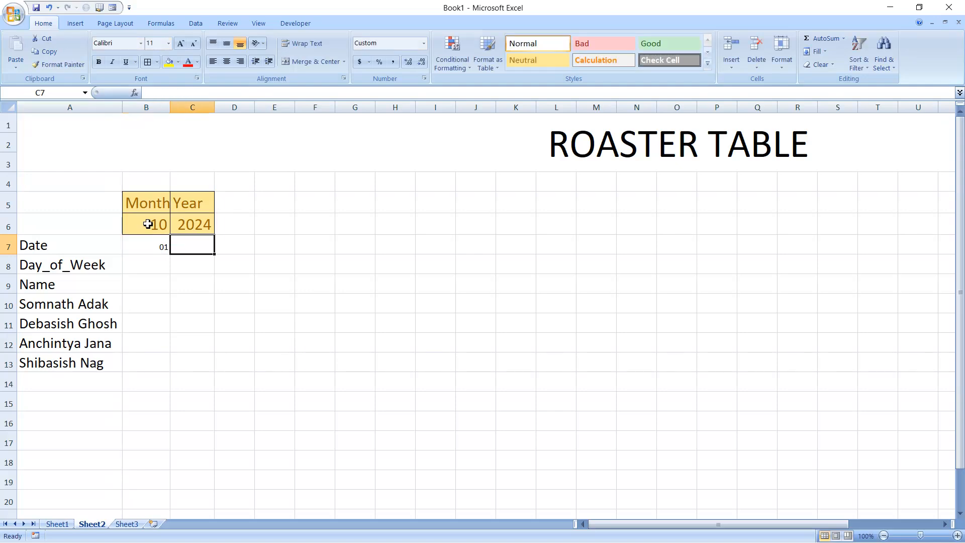
Try to fill the DATE formula from B7 across row 7 through AC7, and undo the fill
click(146, 245)
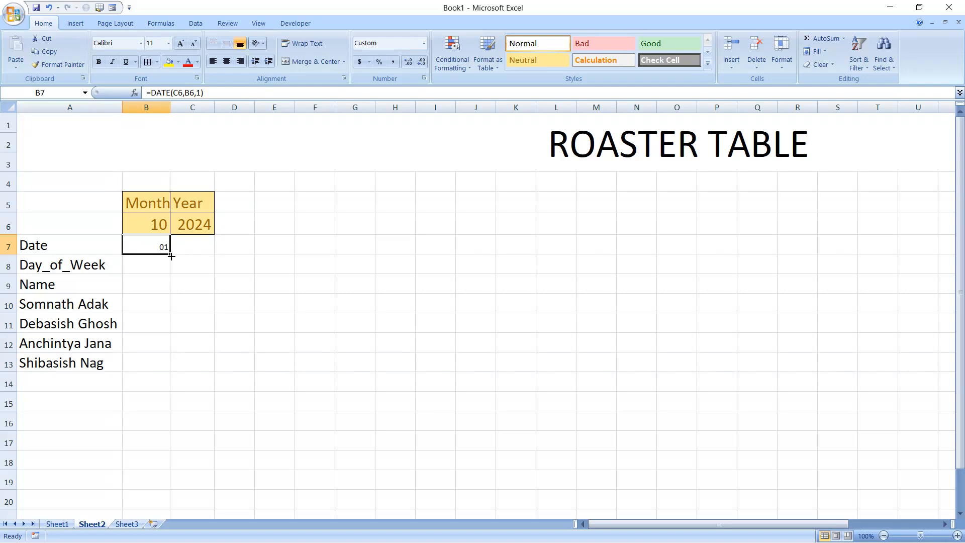
drag(173, 258, 851, 241)
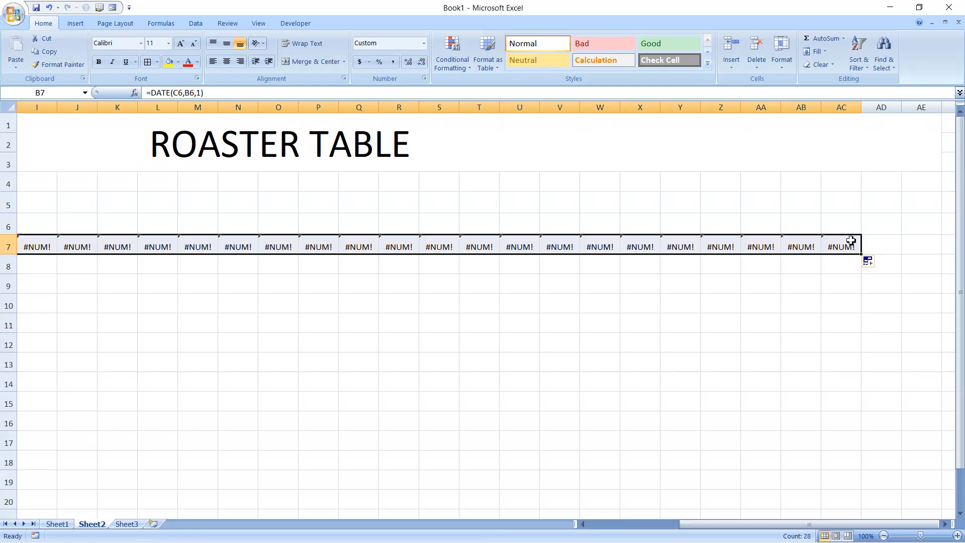
drag(717, 525, 581, 524)
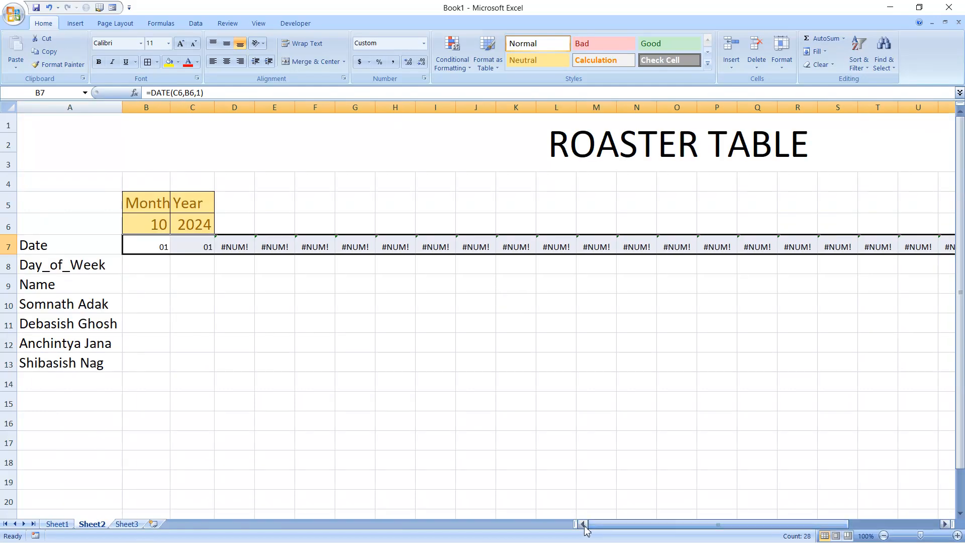
key(ctrl+z)
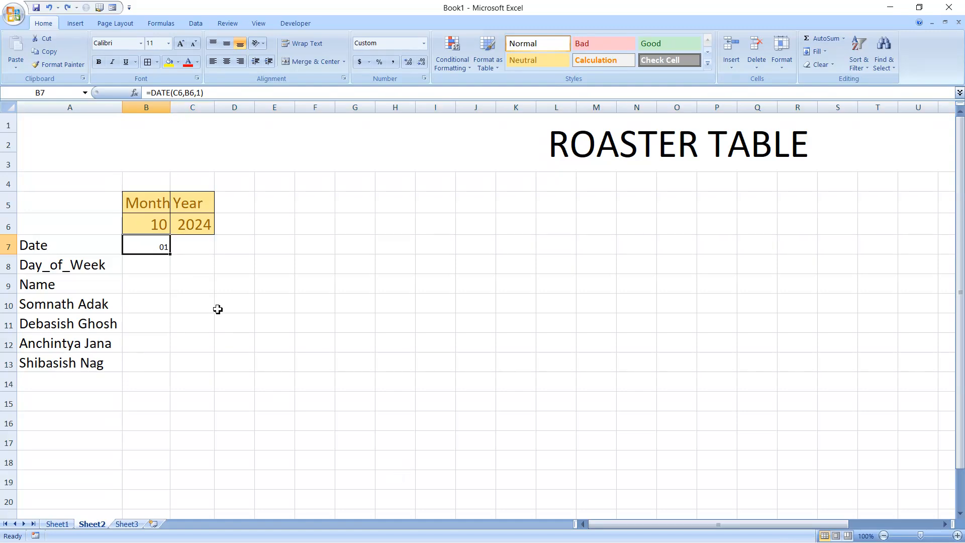
Enter the formula =B7+1 in C7 and fill it across the Date row through AG7
click(186, 249)
text(=)
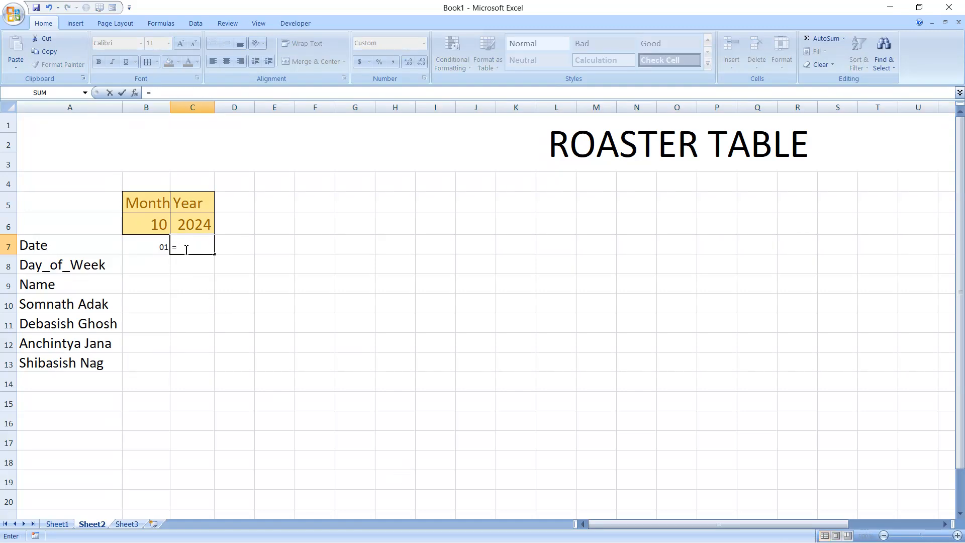
click(152, 248)
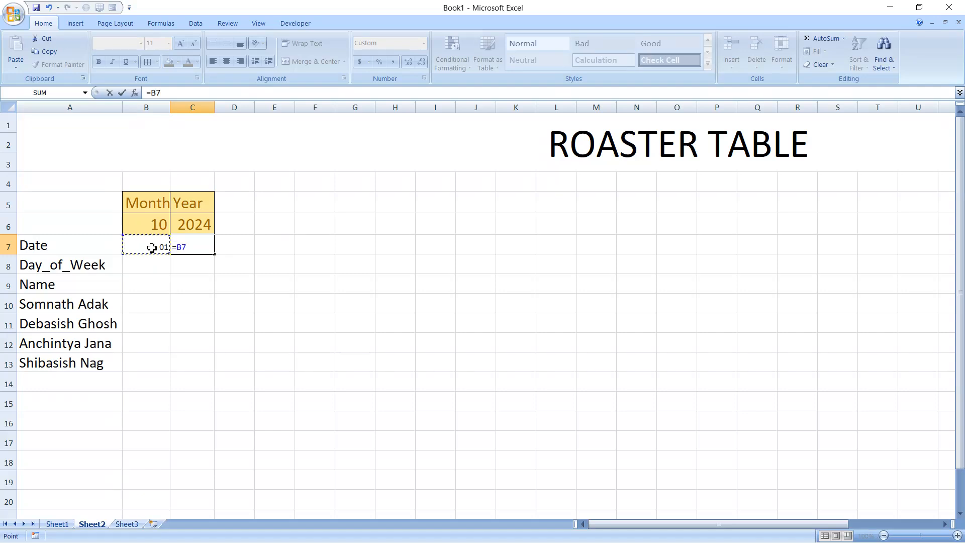
text(+1)
key(Tab)
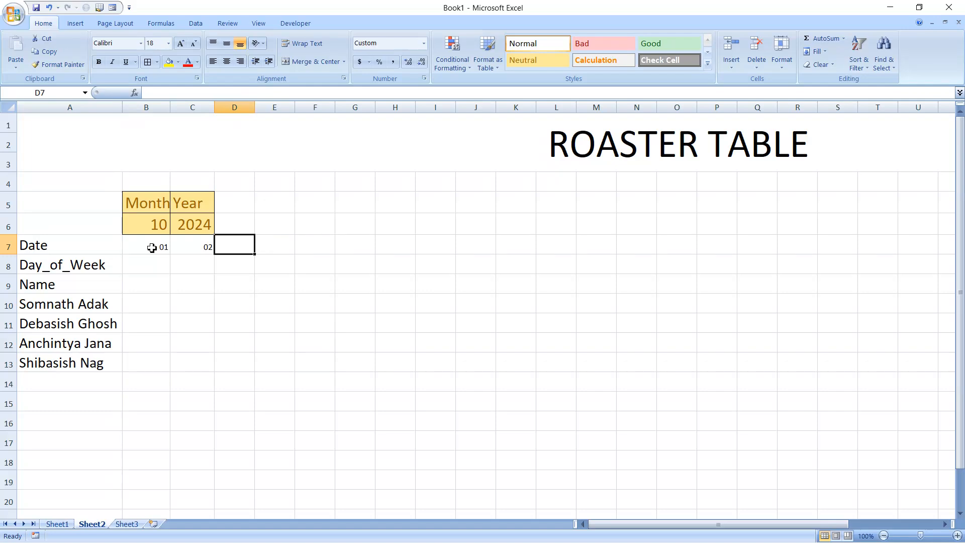
click(201, 249)
drag(216, 255, 705, 254)
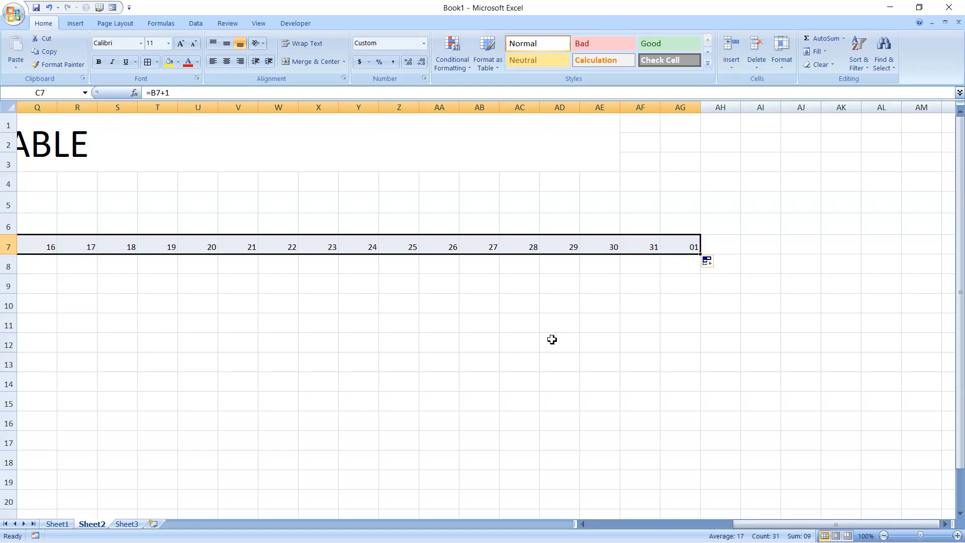
Set the Month in B6 to 9 and check the dates at the end of row 7
drag(735, 525, 581, 527)
click(149, 229)
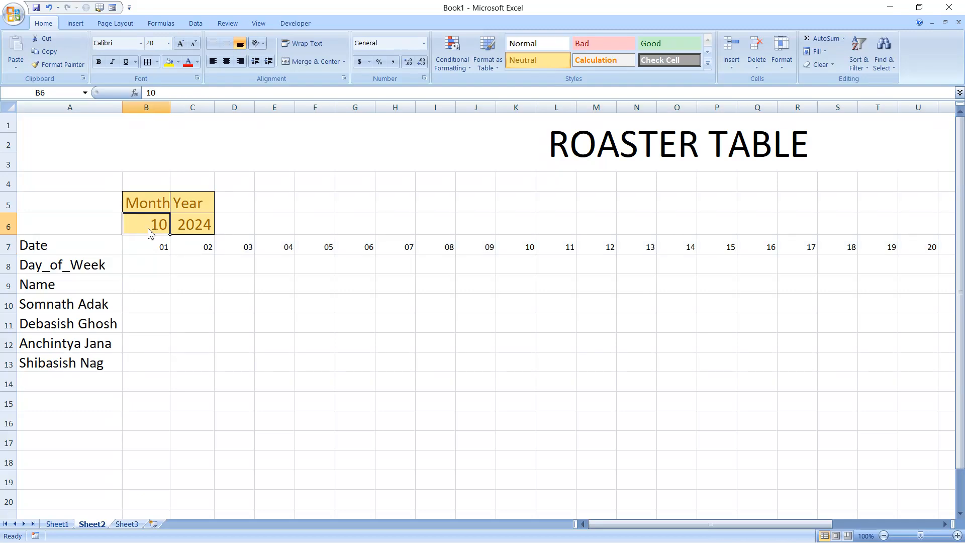
text(9)
key(Tab)
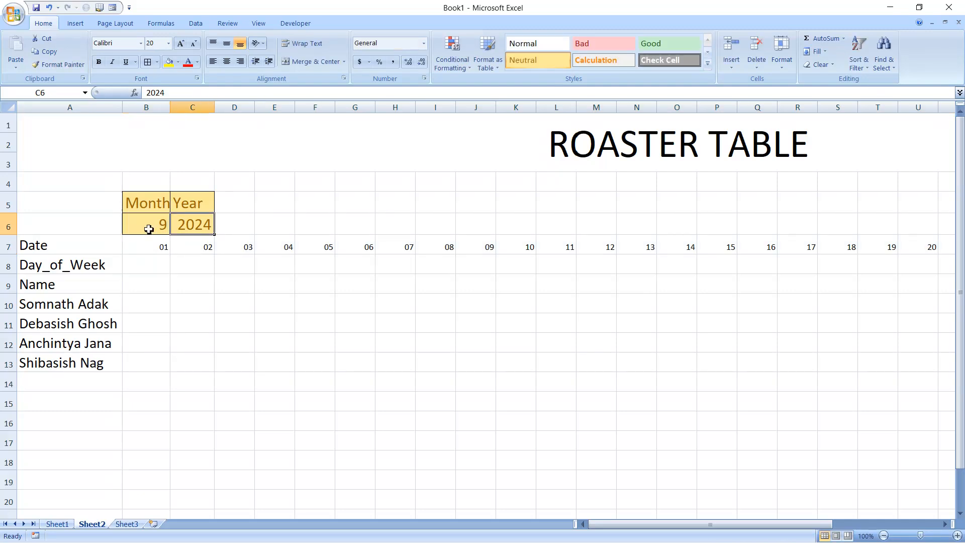
drag(603, 525, 718, 529)
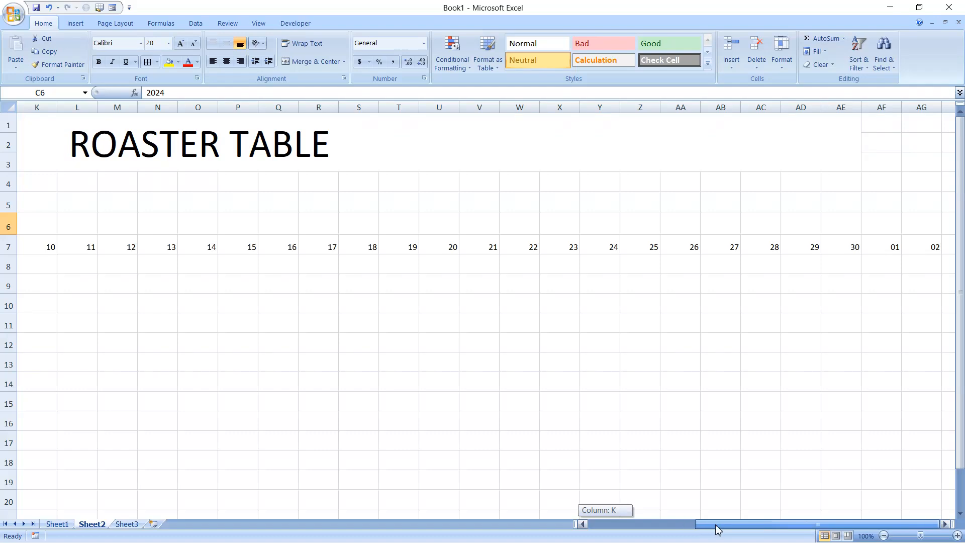
click(842, 247)
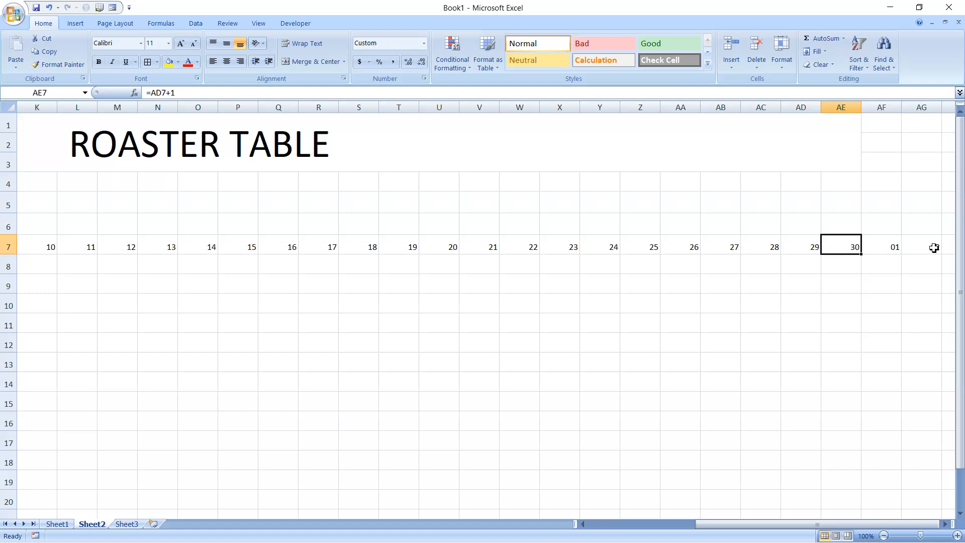
Enter the formula =WEEKDAY(B7,1) in B8 to derive the weekday of the first date
drag(732, 524, 605, 534)
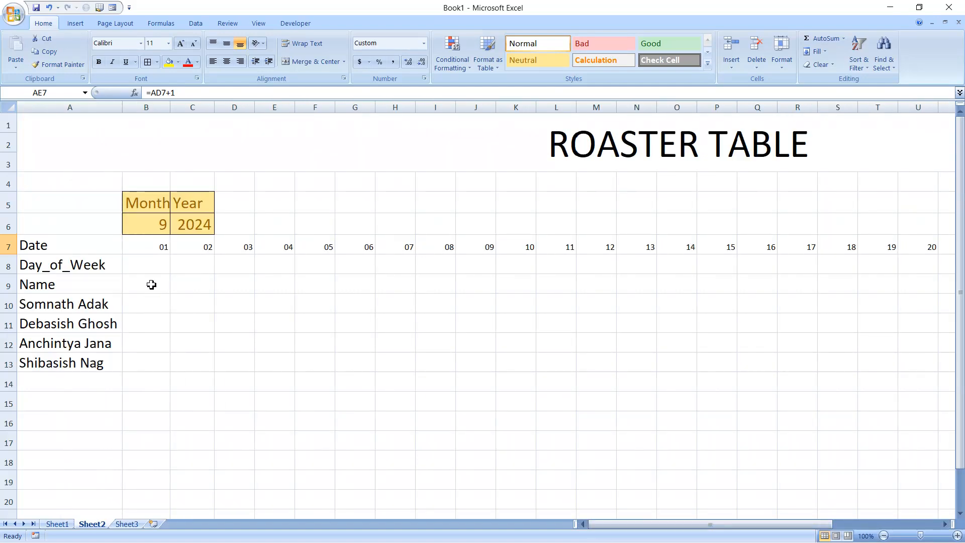
click(148, 264)
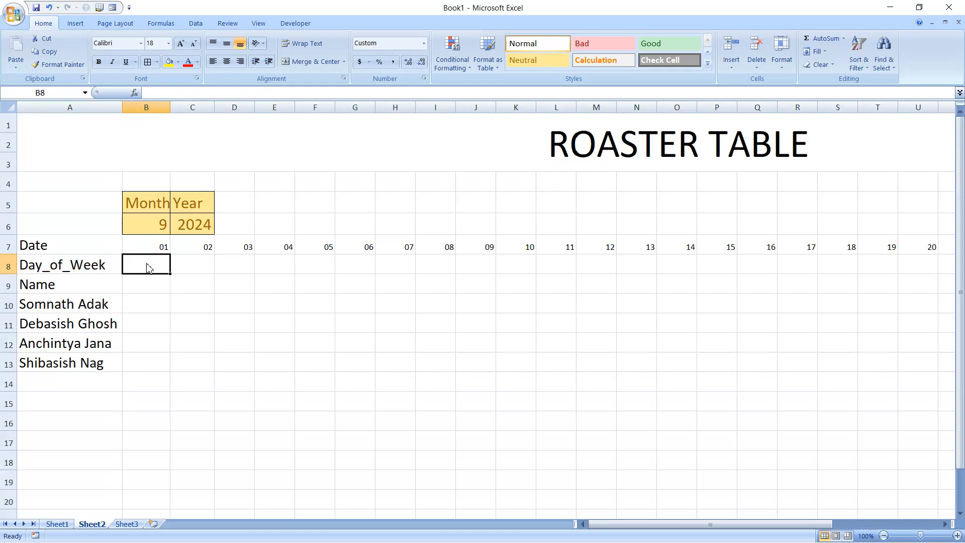
text(=week)
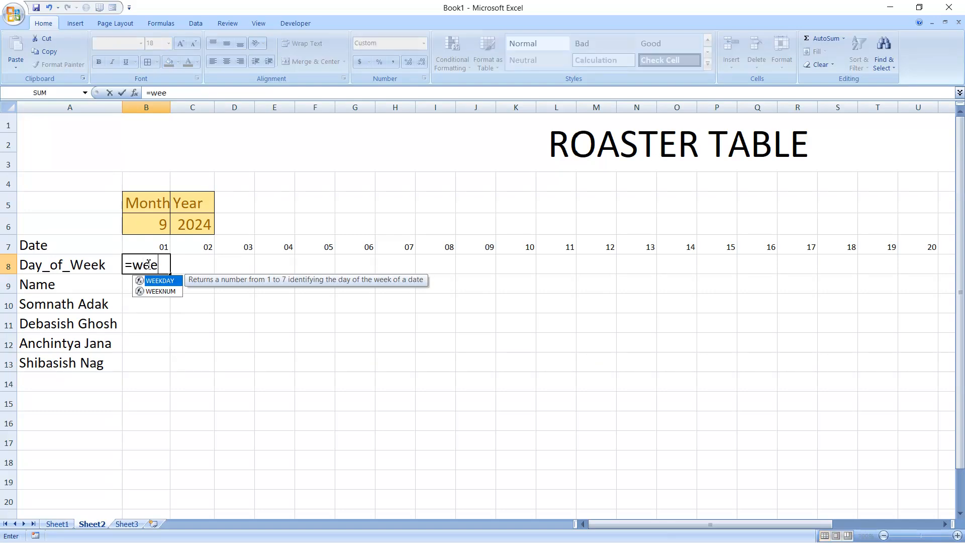
key(Tab)
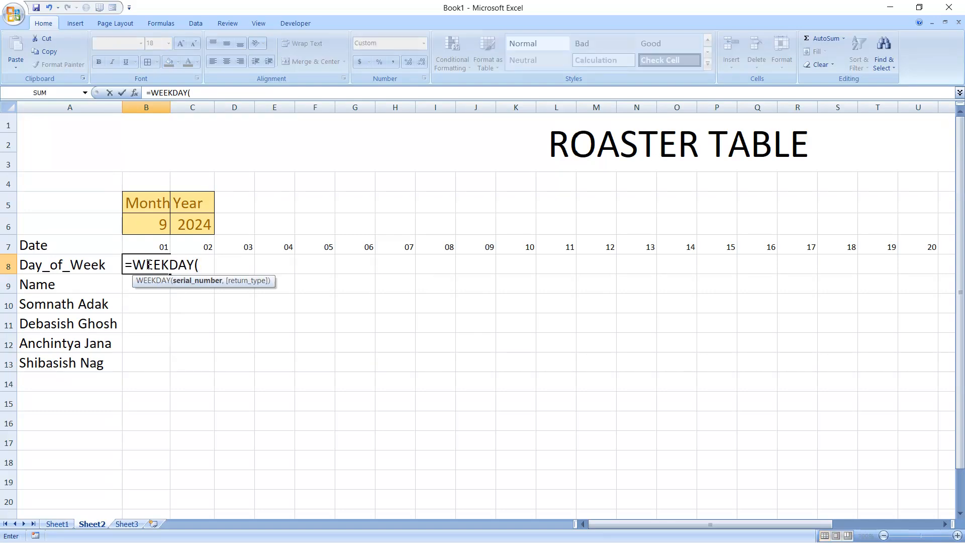
click(143, 248)
text(,)
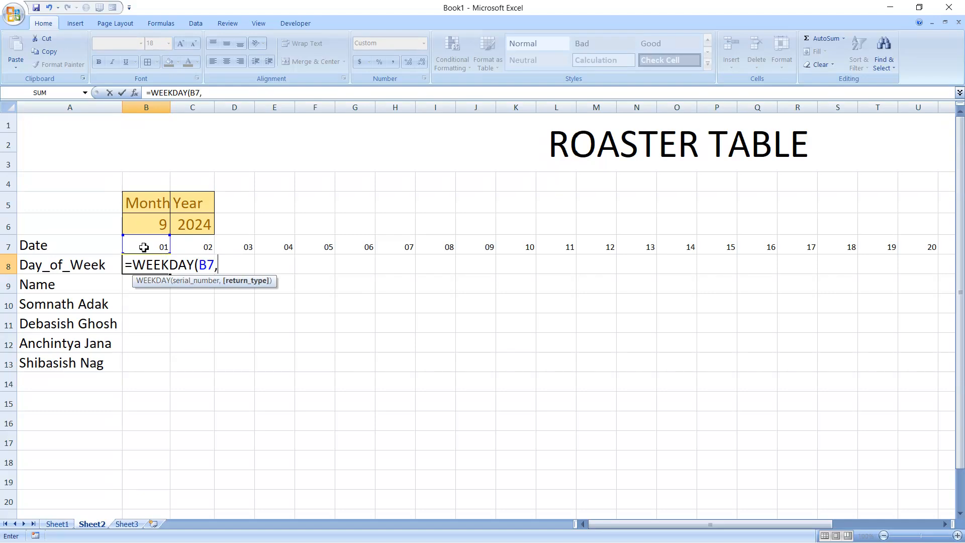
text(1))
key(Tab)
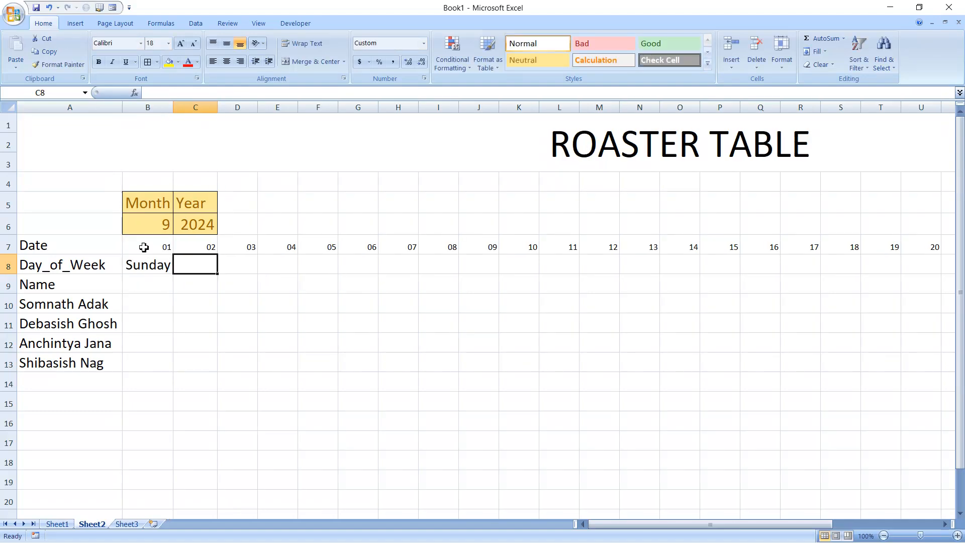
click(144, 265)
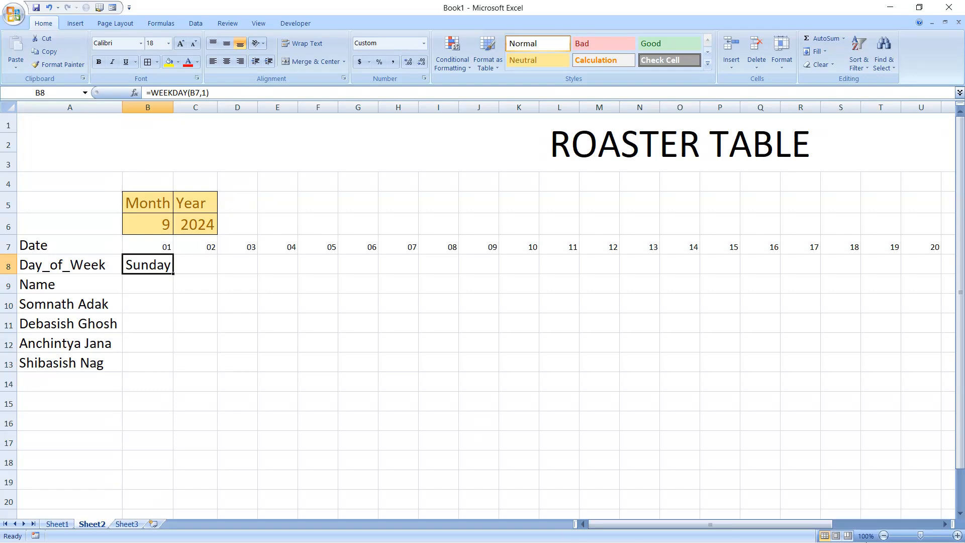
Set the Month in B6 to 10
key(super)
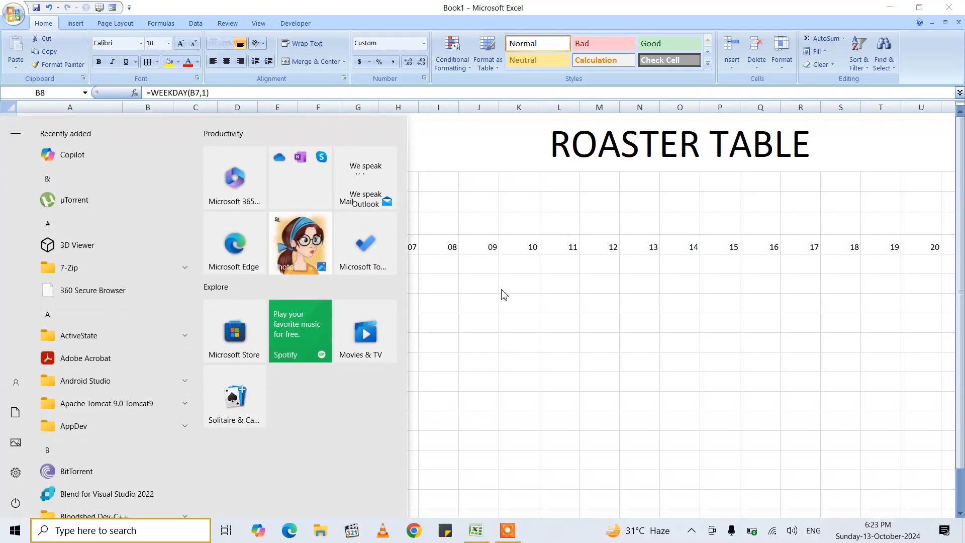
key(Escape)
click(156, 224)
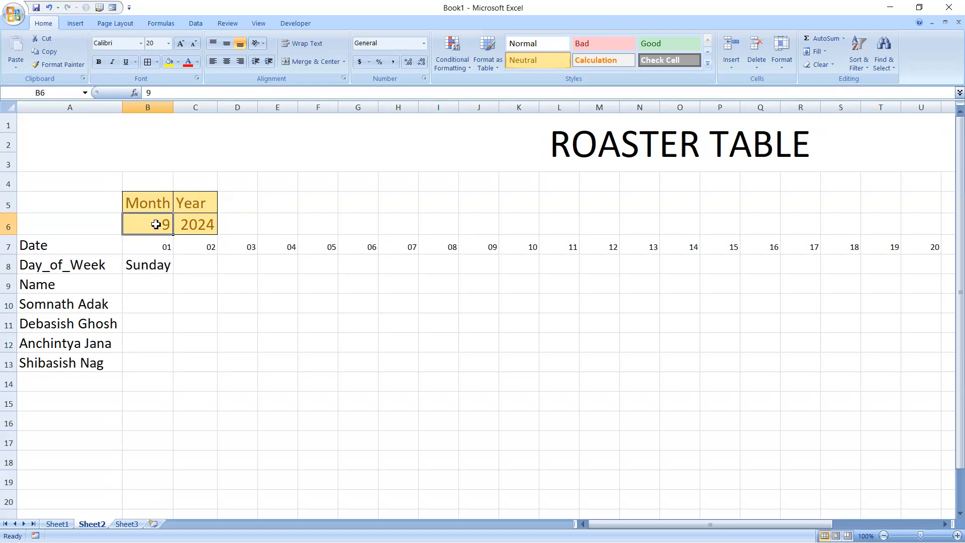
text(11)
key(BackSpace)
text(0)
key(Tab)
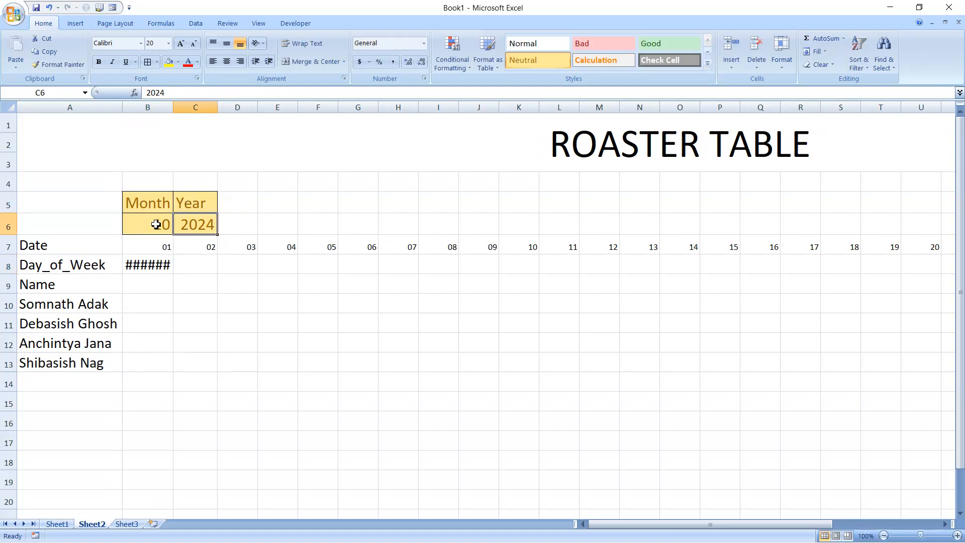
AutoFit the width of all columns on the sheet to their contents
click(7, 106)
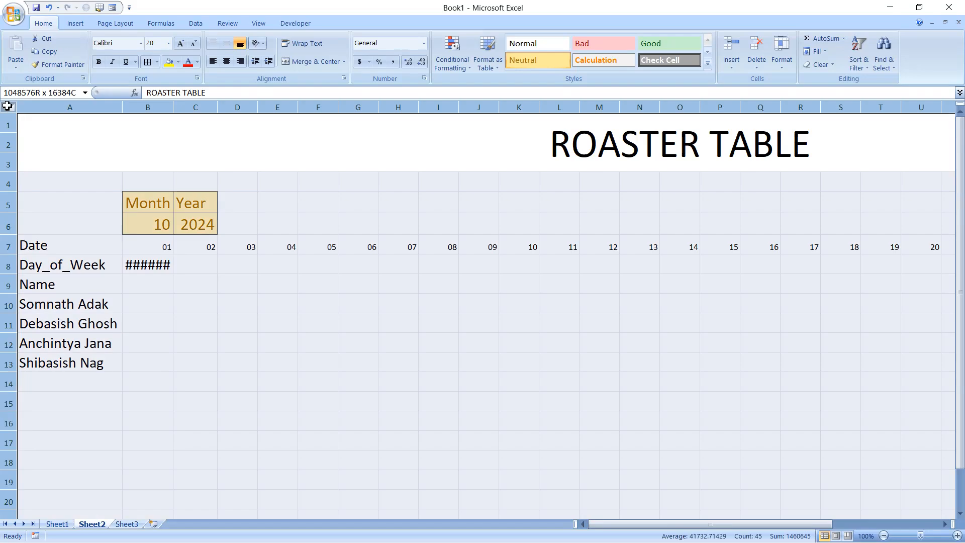
double_click(123, 107)
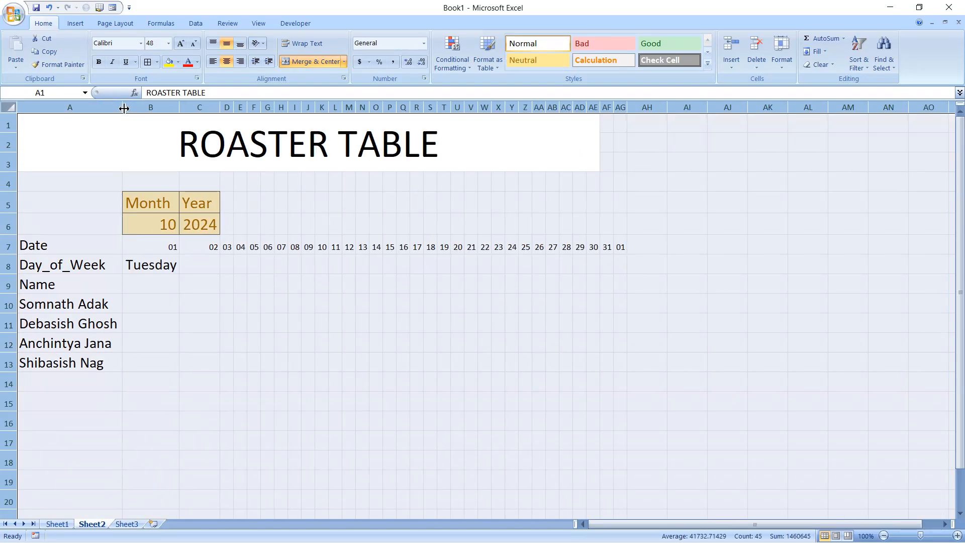
click(566, 400)
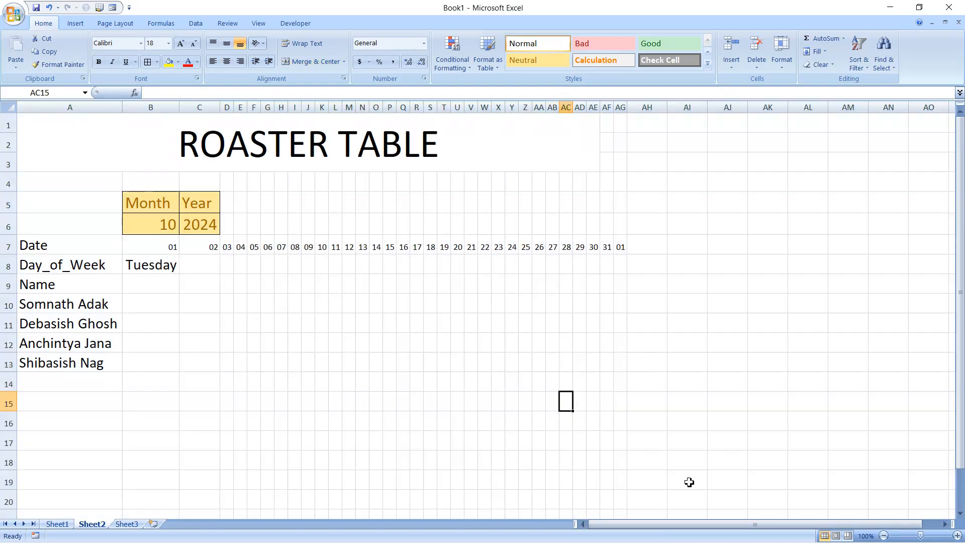
Look up the weekday of October 1, 2024 in the Windows calendar, then return to the Excel workbook
key(super)
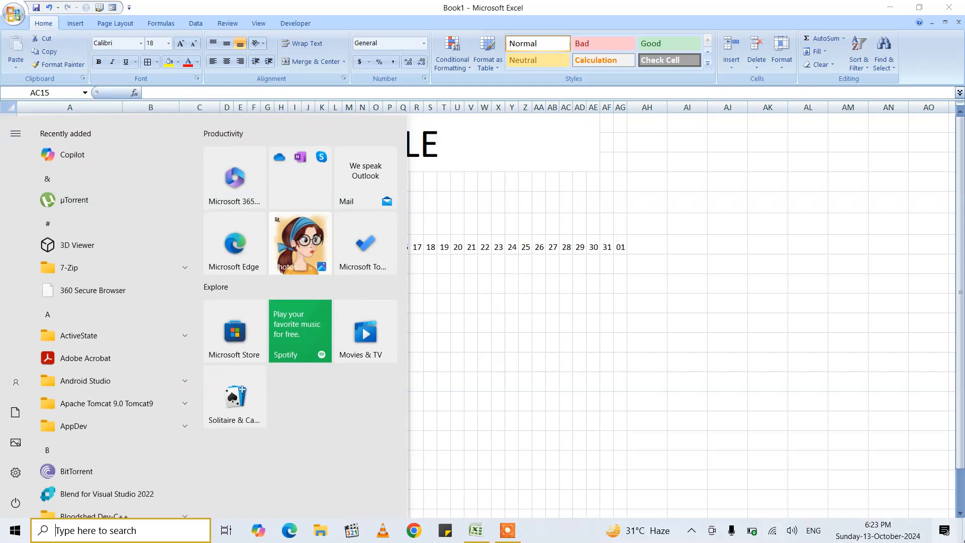
click(874, 537)
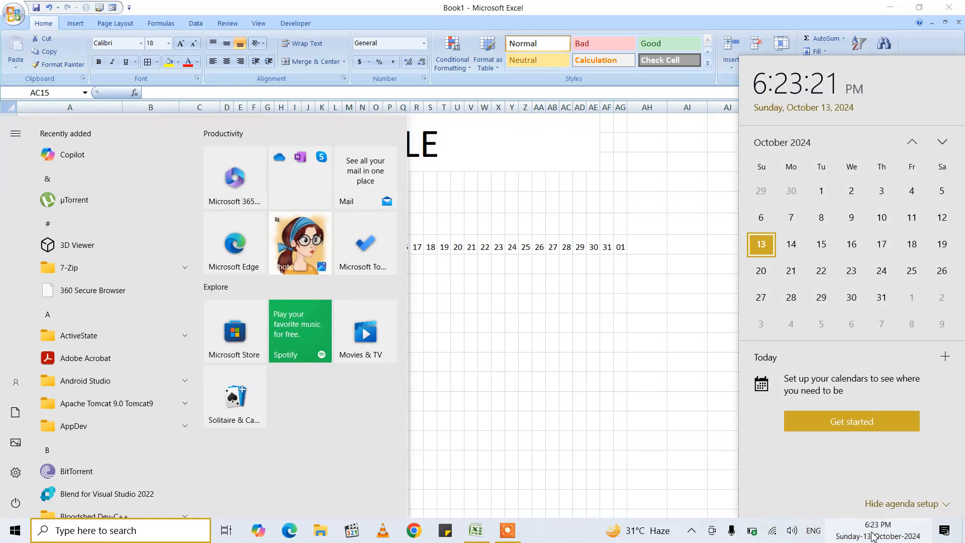
click(823, 194)
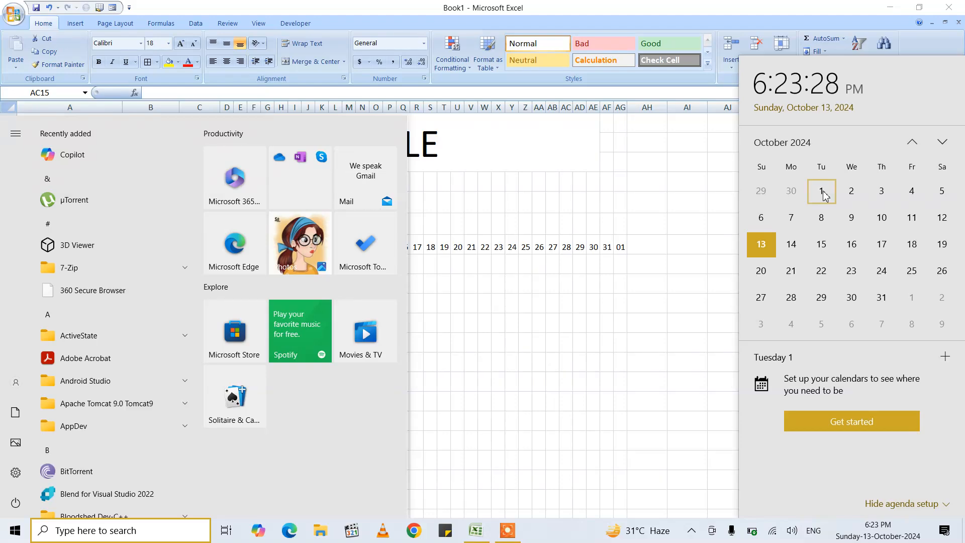
click(545, 278)
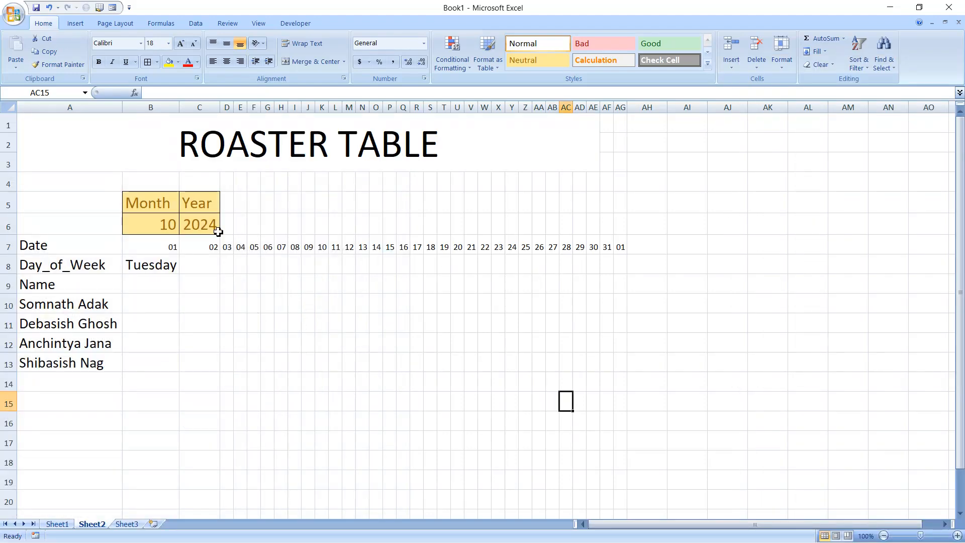
Fill the WEEKDAY formula from B8 across row 8 through AE8 and refit all column widths to the day names
click(161, 268)
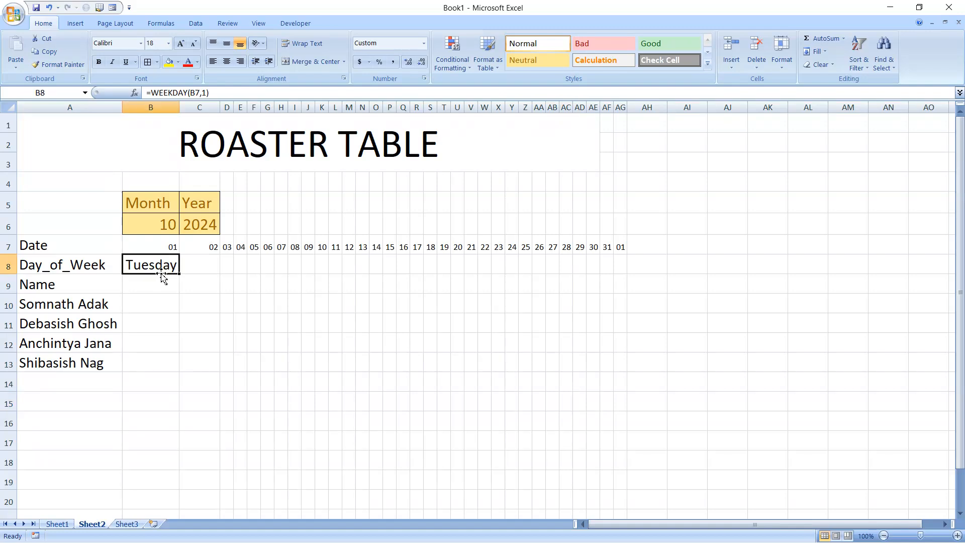
drag(181, 274, 597, 270)
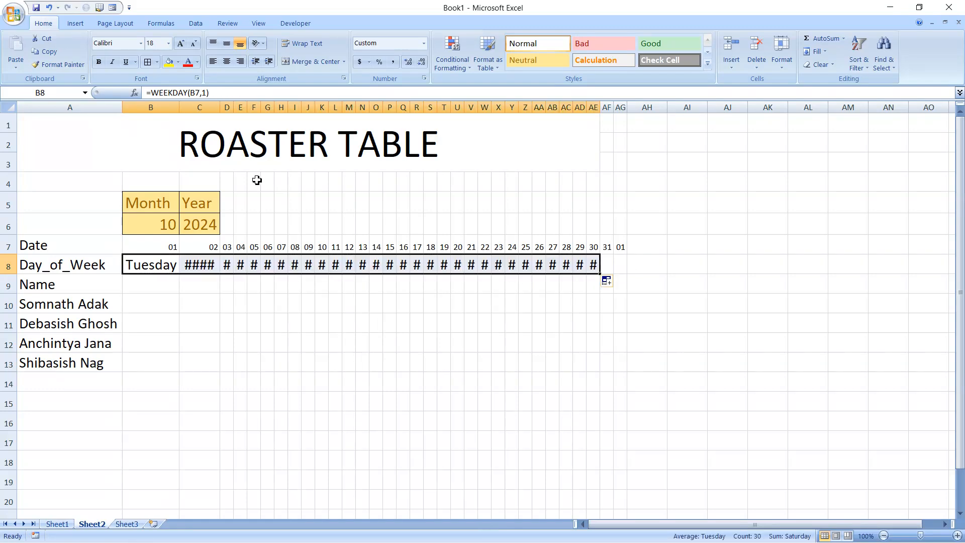
click(8, 107)
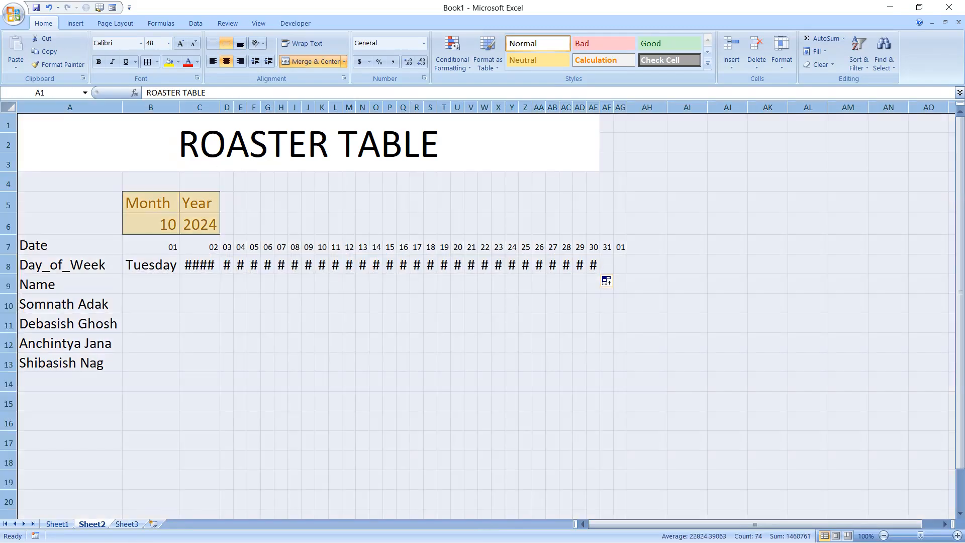
double_click(181, 105)
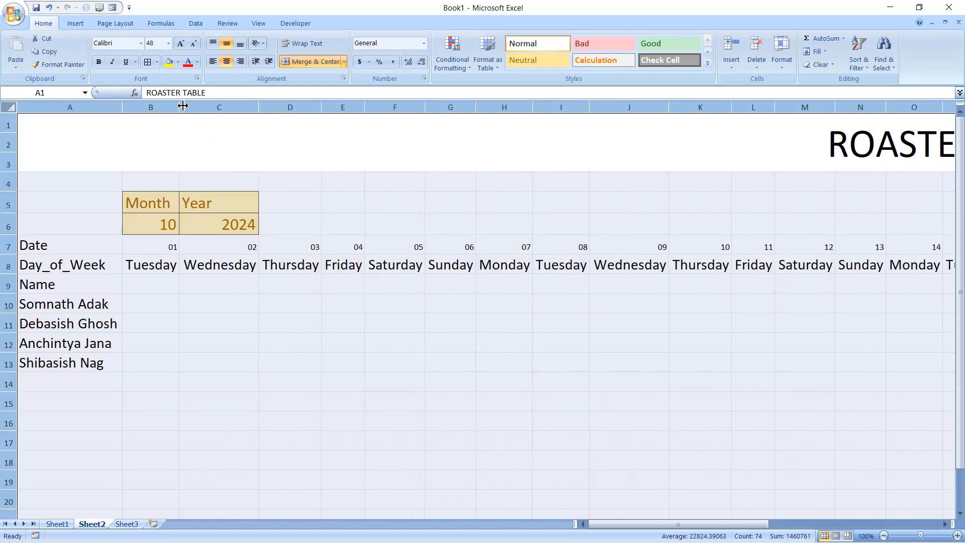
click(355, 357)
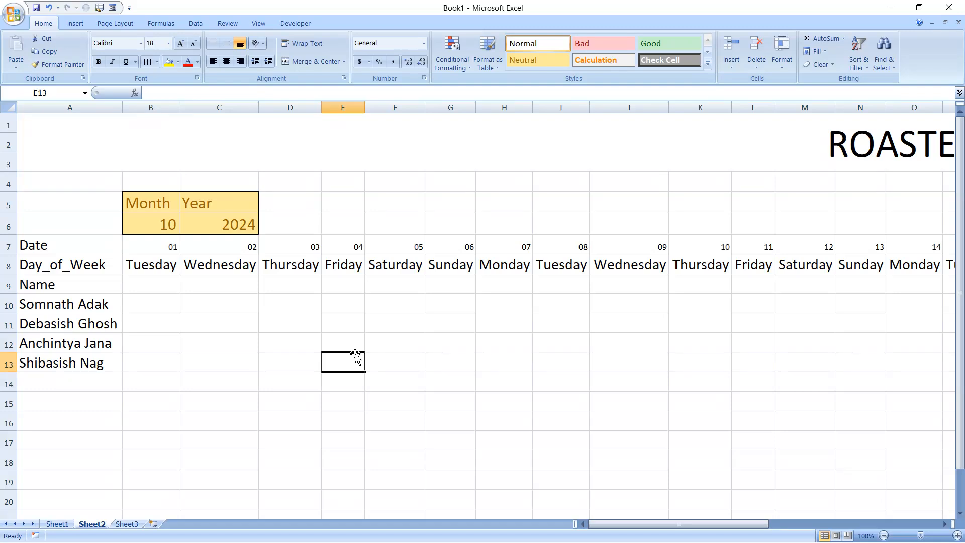
Review the Month and Year cells and the formulas in B7 and B8 that depend on them
click(157, 226)
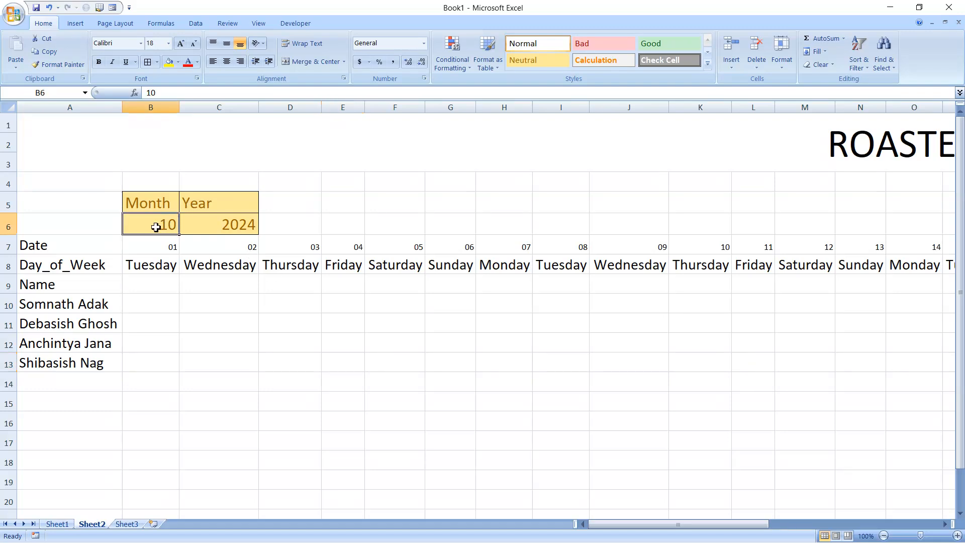
click(220, 229)
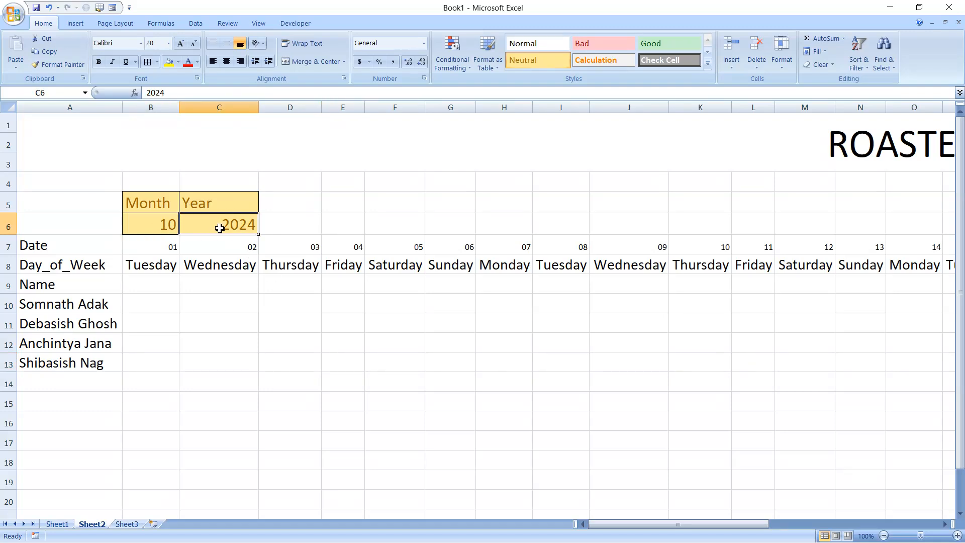
click(169, 248)
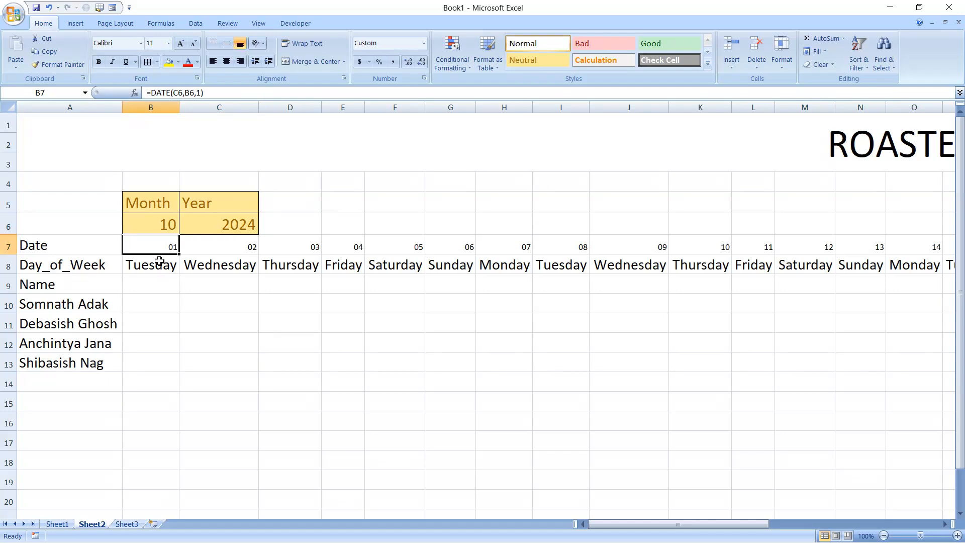
click(159, 263)
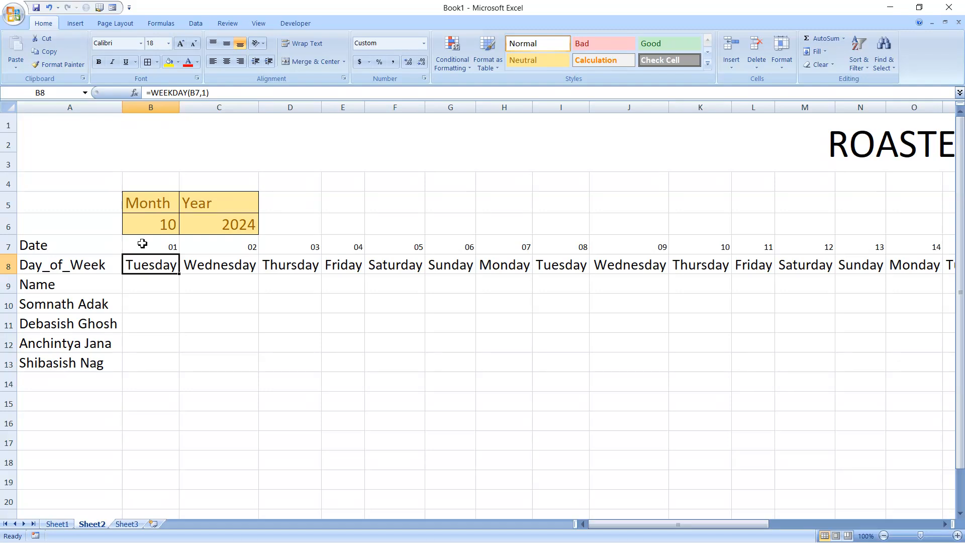
Start a new conditional formatting rule for B7:AE12 that uses a formula to determine which cells to format
drag(142, 244, 801, 354)
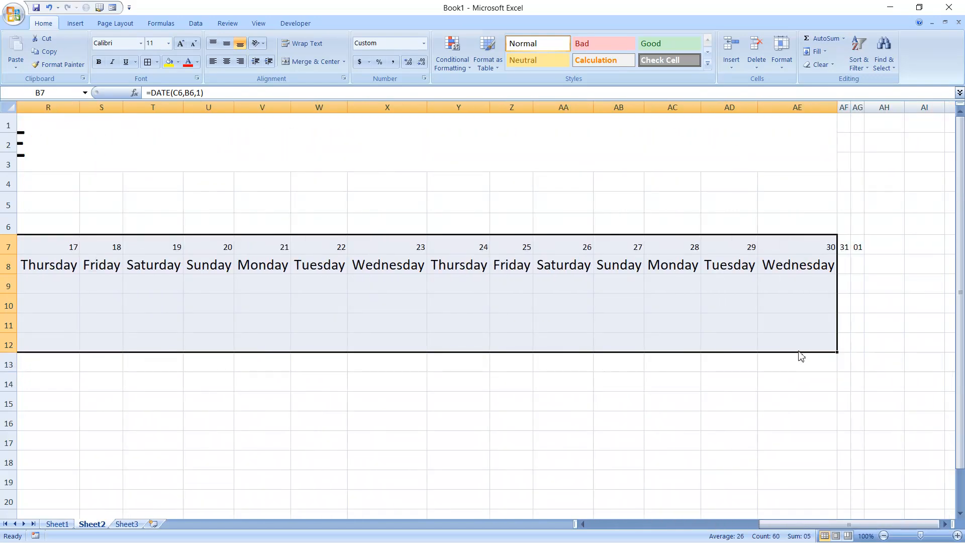
drag(808, 529, 609, 512)
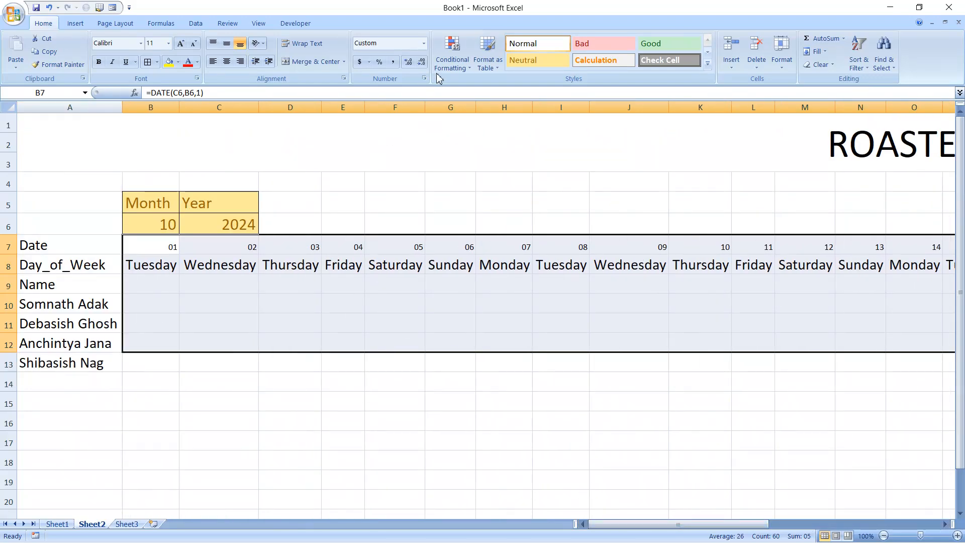
click(454, 63)
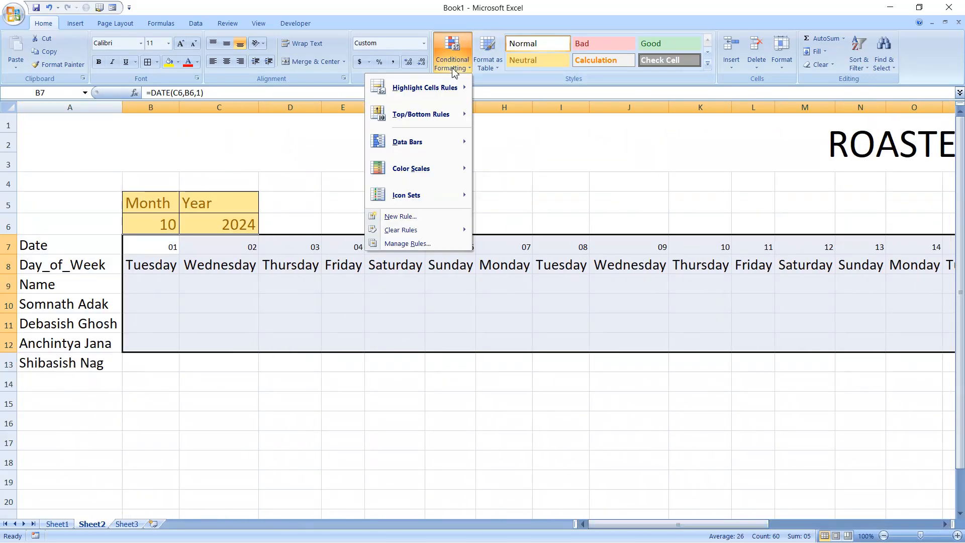
click(410, 217)
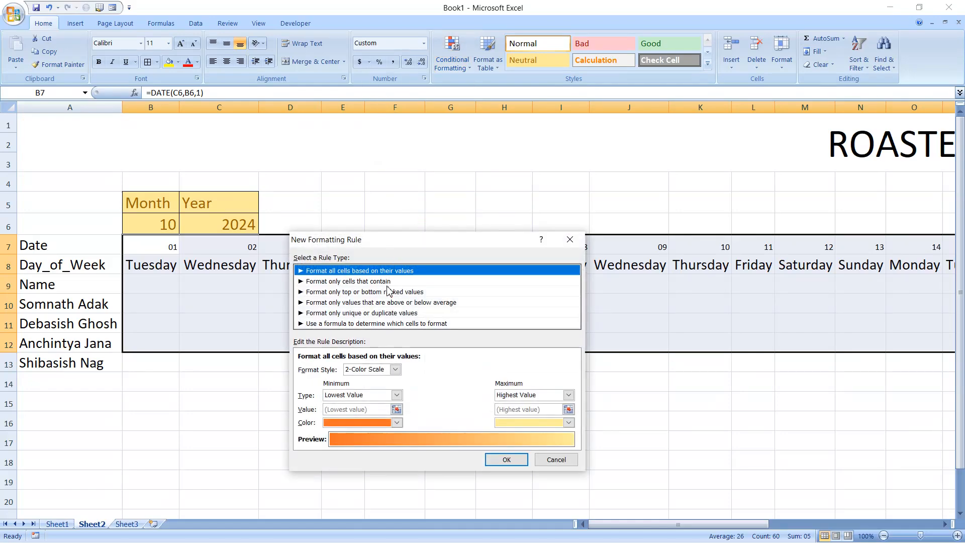
click(370, 324)
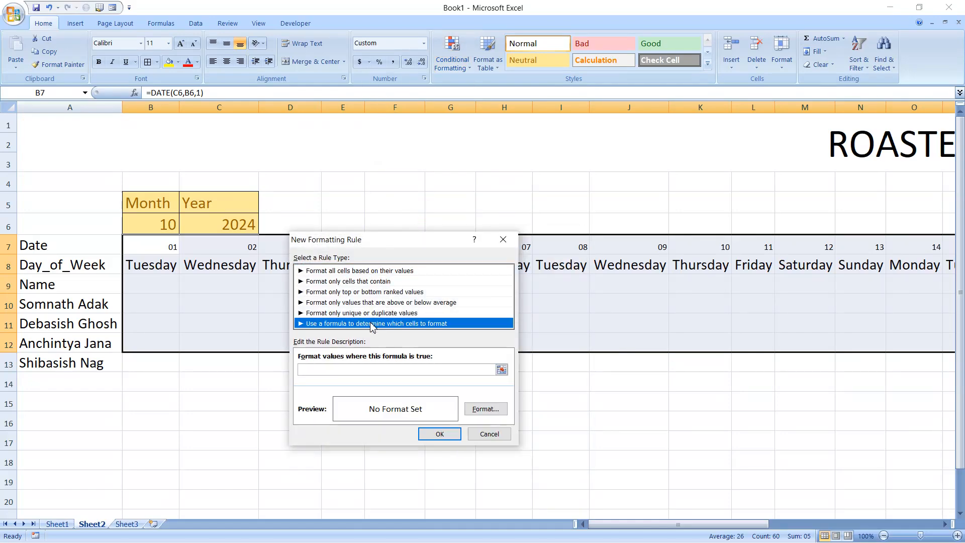
Enter the rule formula =OR(B$7=1,B$7=7), keeping only the row of the Date reference absolute
click(313, 368)
text(=)
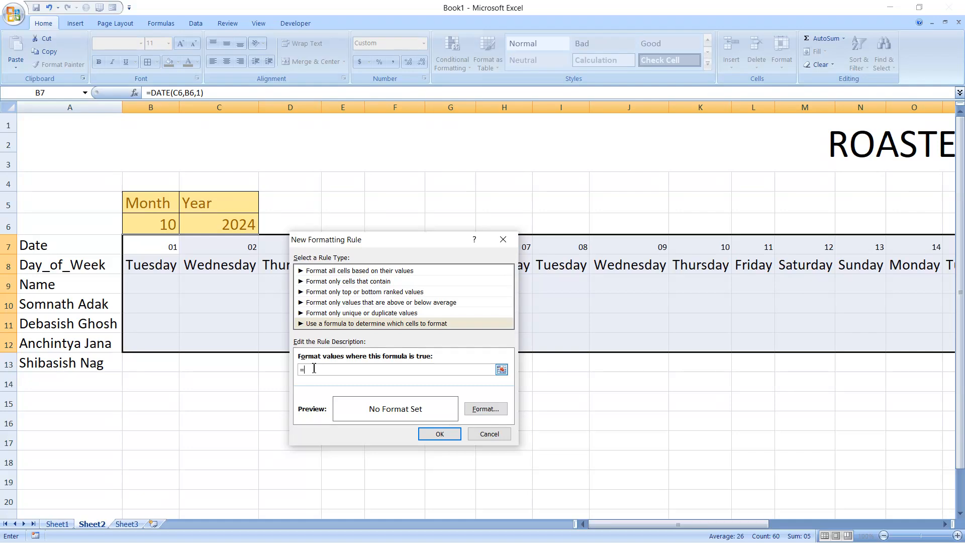
text(or()
click(152, 248)
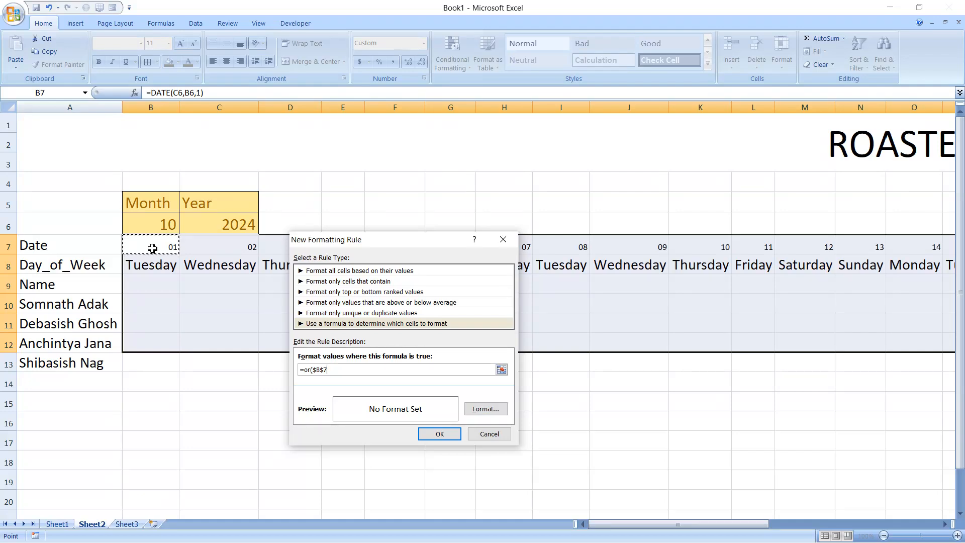
key(F4)
text(=1,)
click(152, 247)
key(F4)
text(=7))
Give the Date-based rule a red fill and bold font, and apply it to the selected range
click(472, 408)
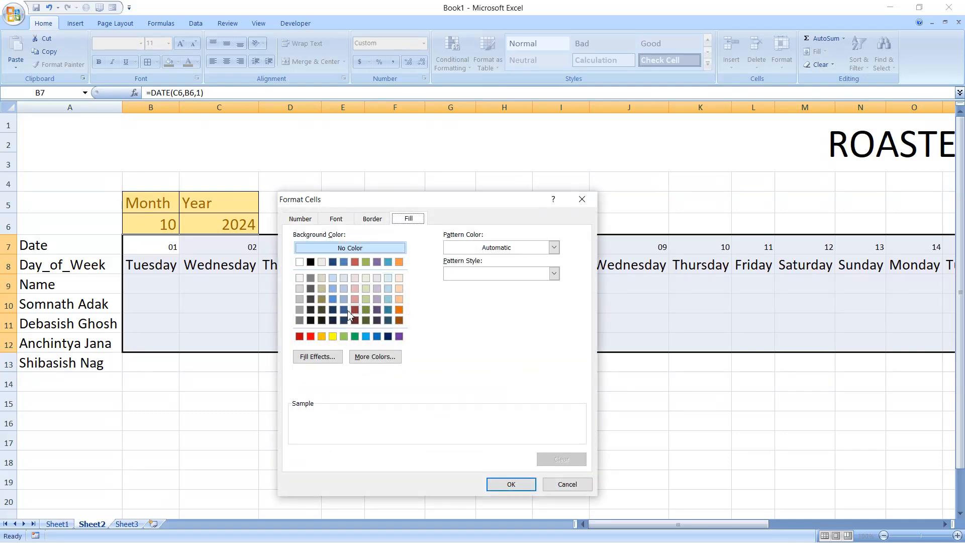
click(311, 336)
click(336, 219)
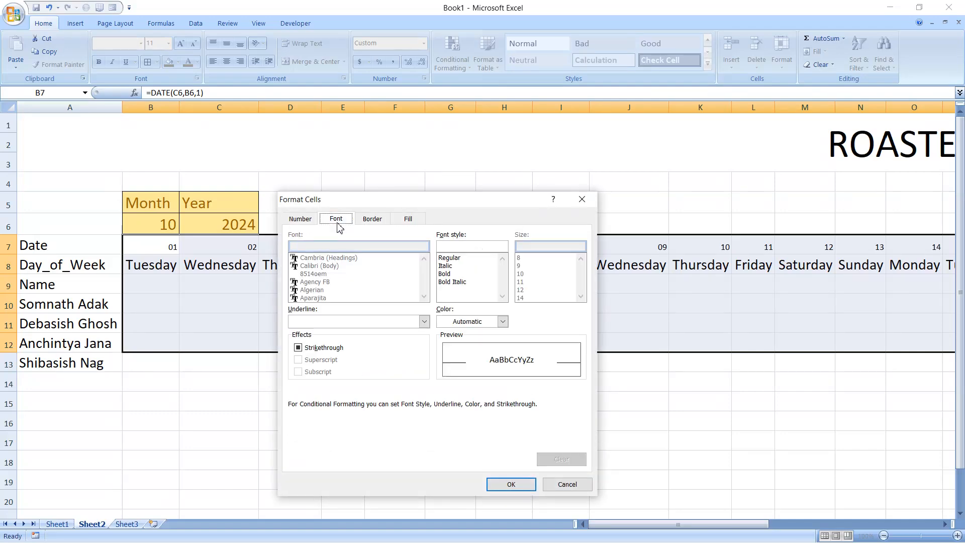
click(446, 274)
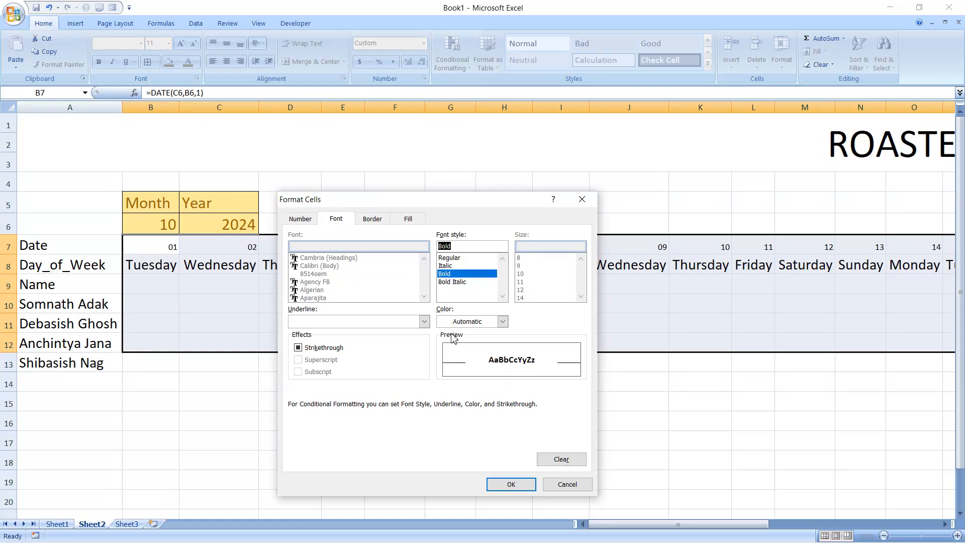
click(504, 484)
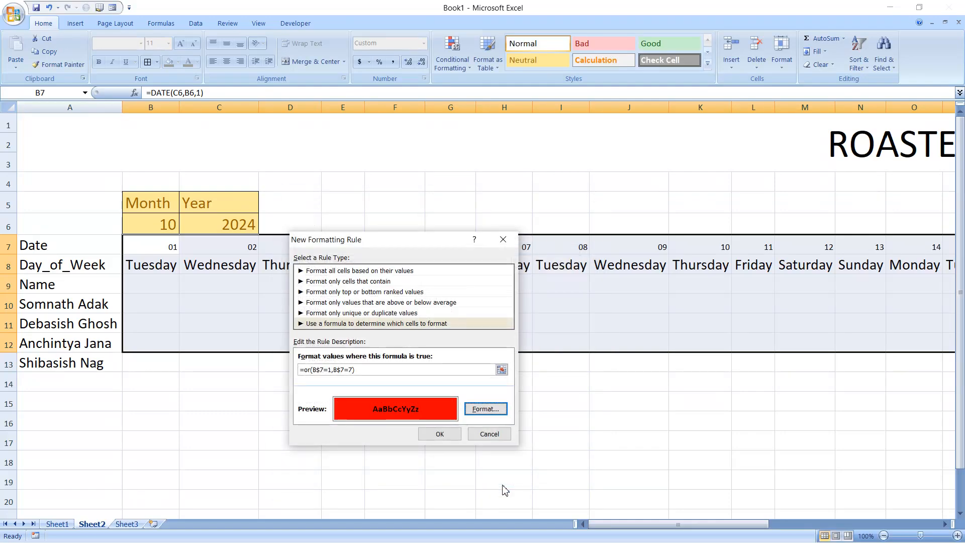
click(441, 434)
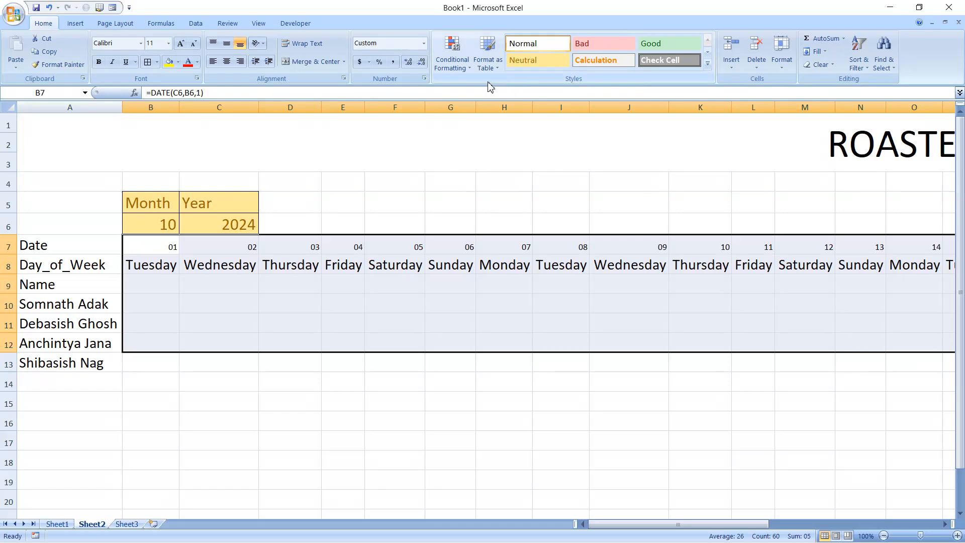
click(455, 72)
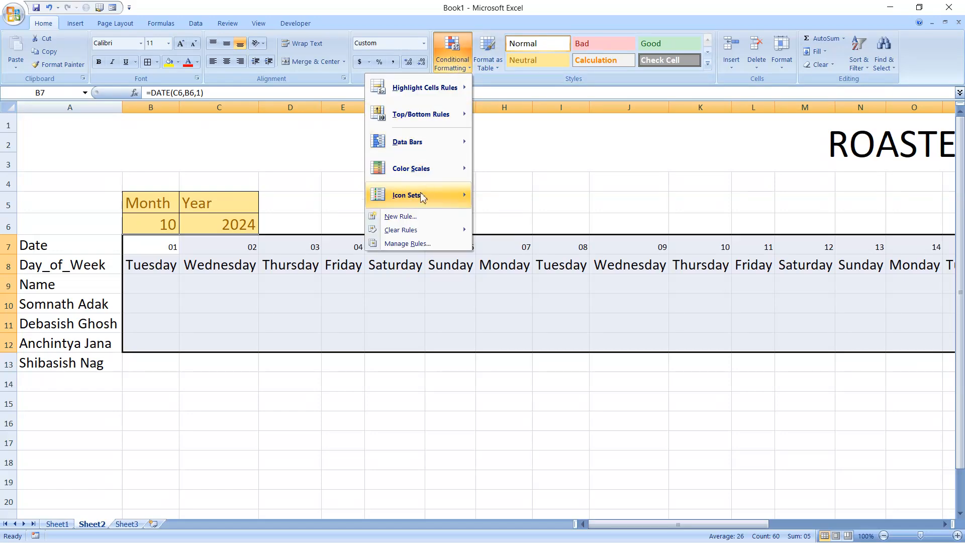
click(401, 217)
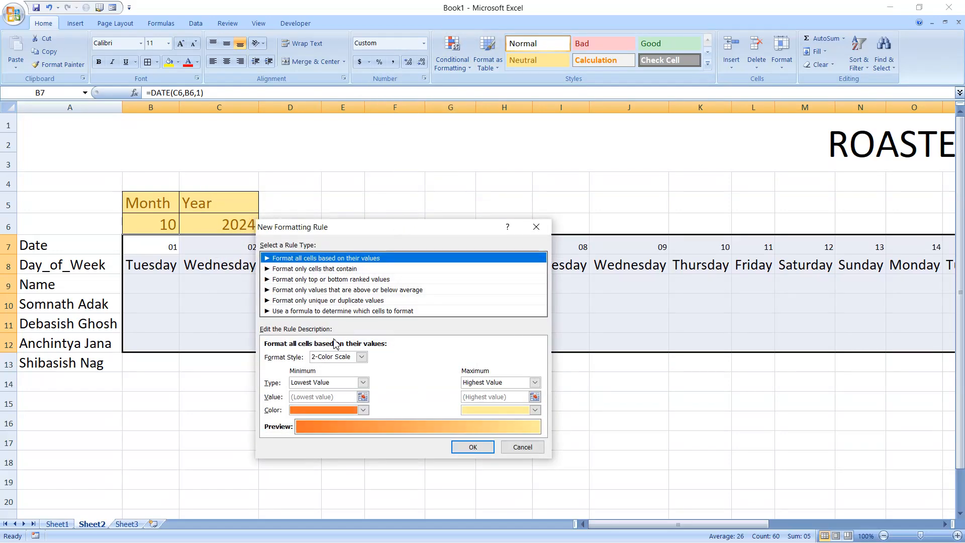
click(312, 311)
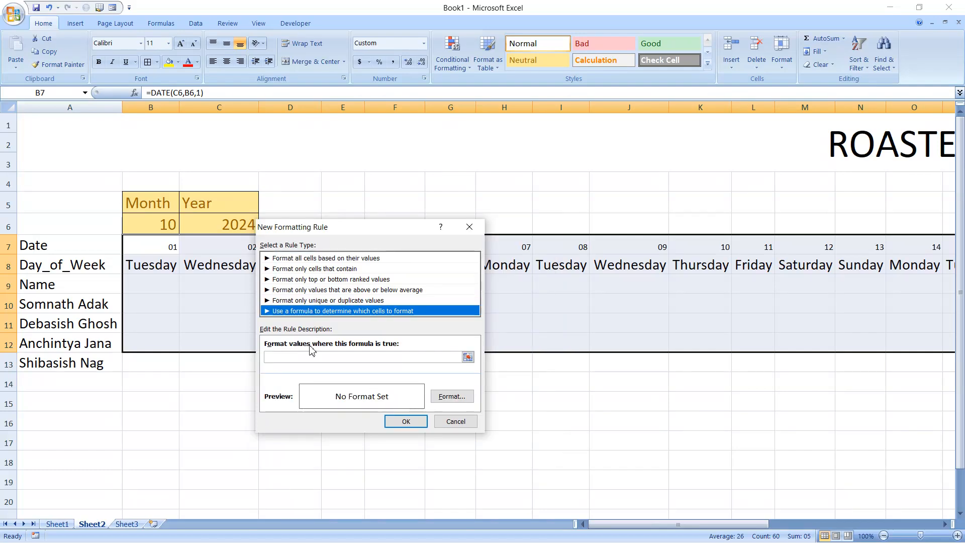
click(456, 421)
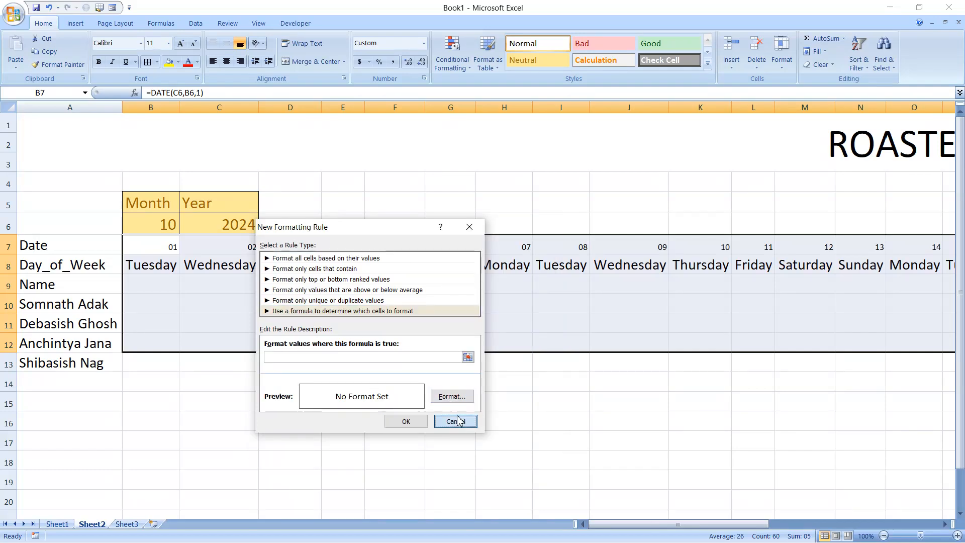
Check the range of the existing conditional formatting rule, then delete that rule and apply the deletion
click(452, 53)
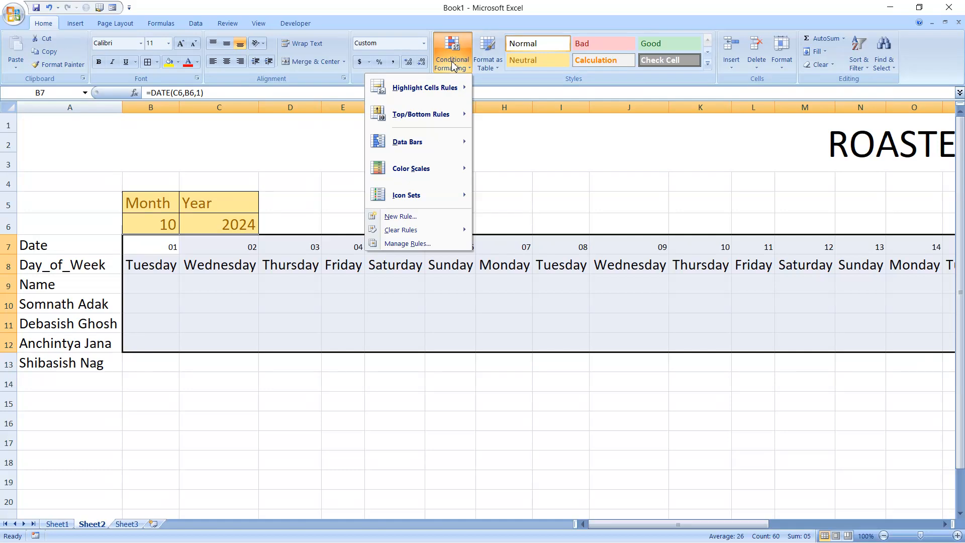
click(407, 244)
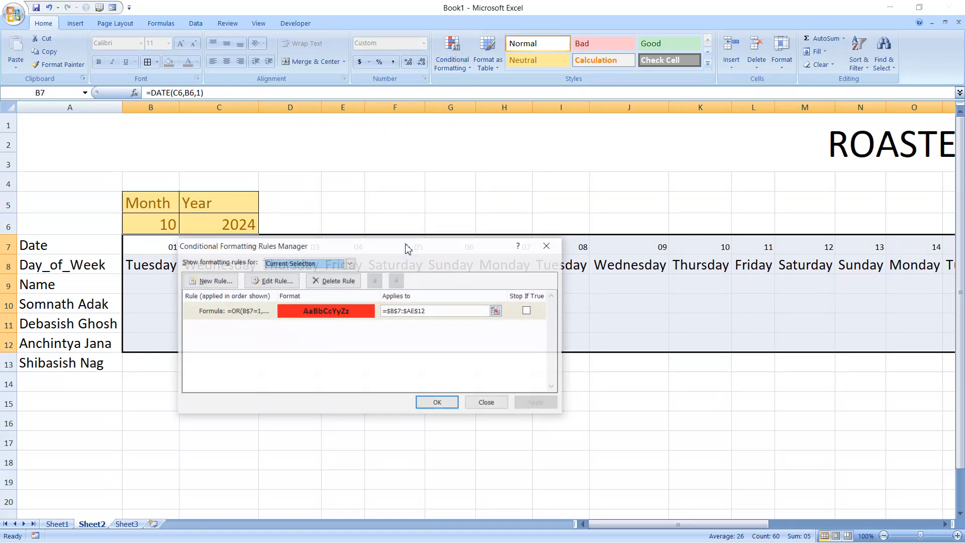
click(496, 310)
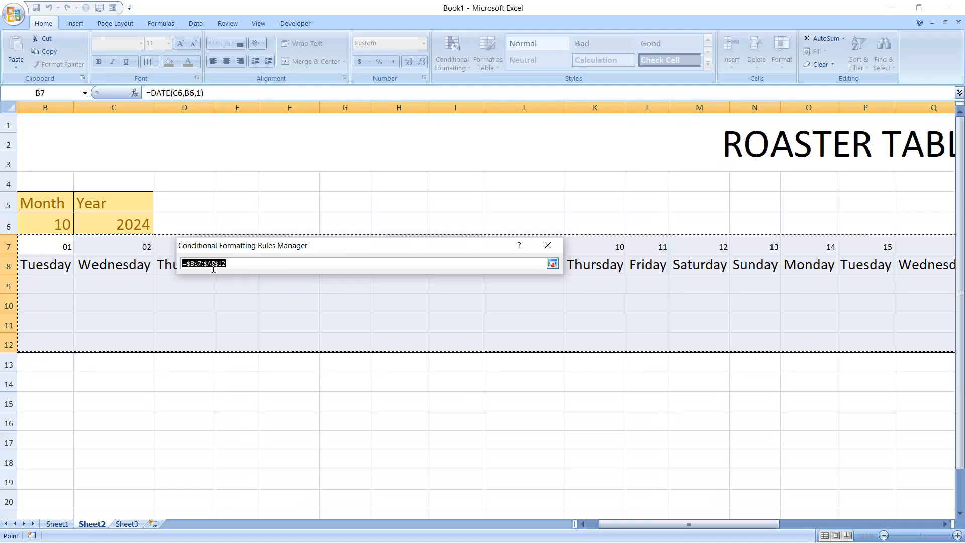
click(549, 245)
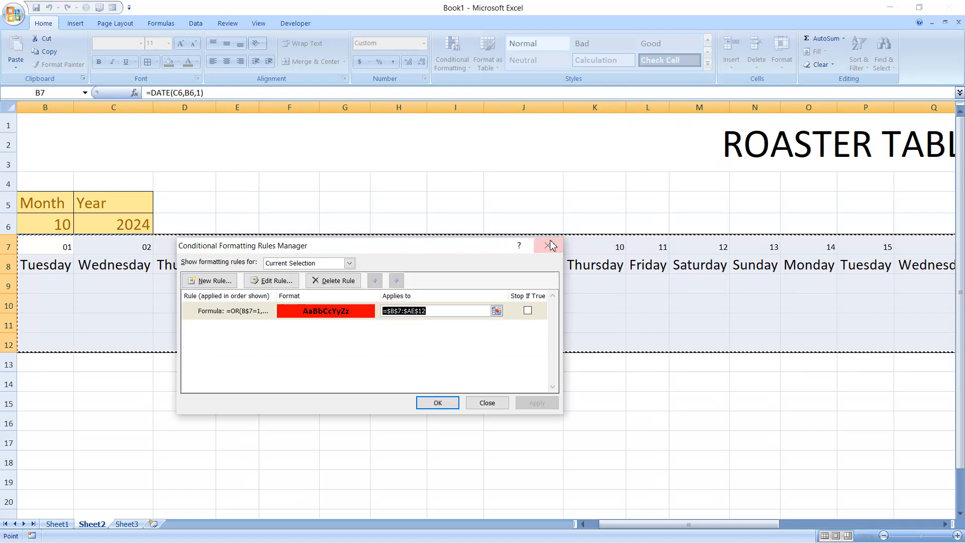
click(335, 280)
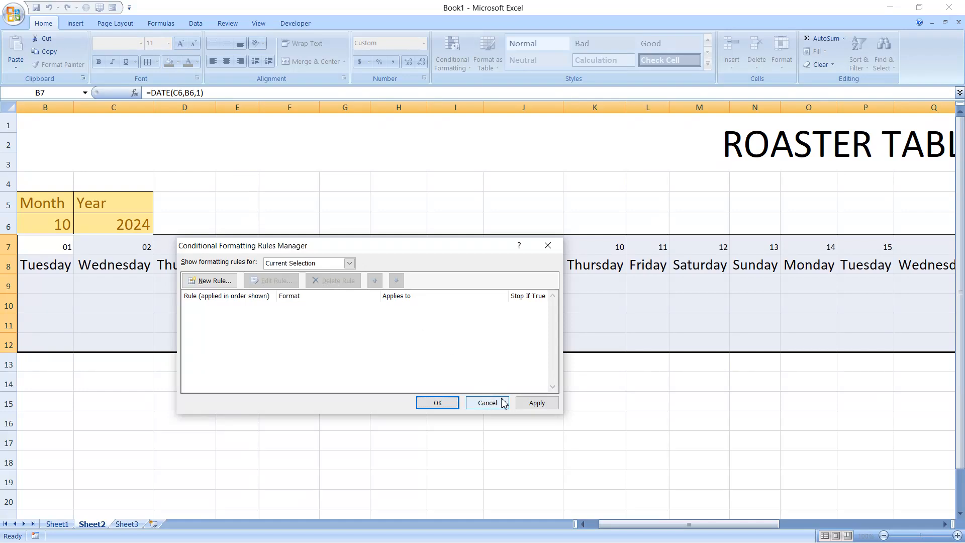
click(537, 403)
click(434, 405)
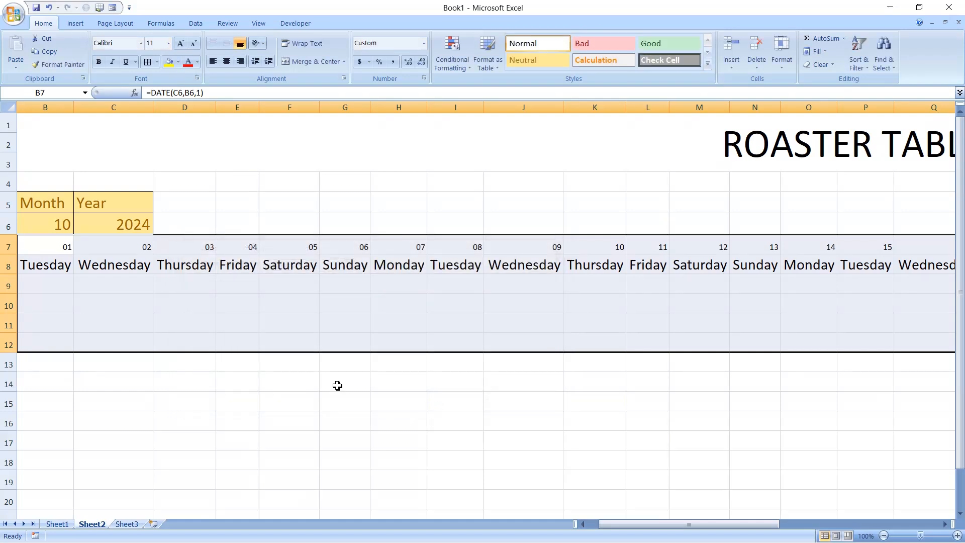
Extend the selection to B7:AE13 and start a conditional formatting rule that uses a formula
drag(609, 524, 480, 500)
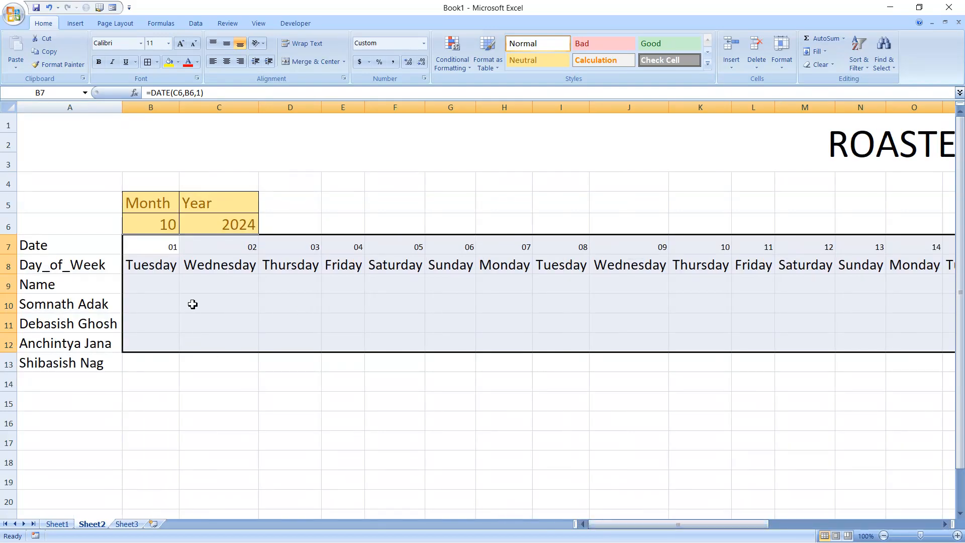
key(shift+Down)
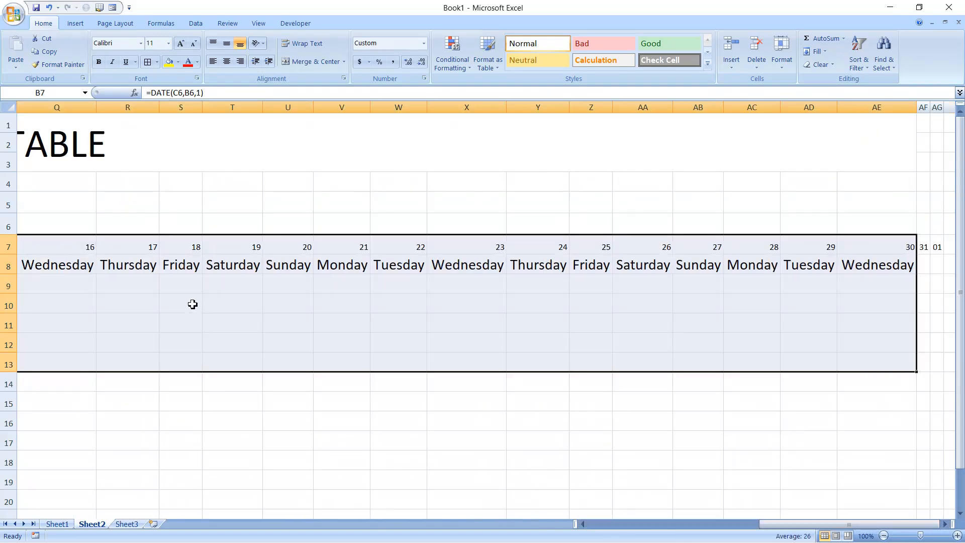
drag(784, 524, 541, 540)
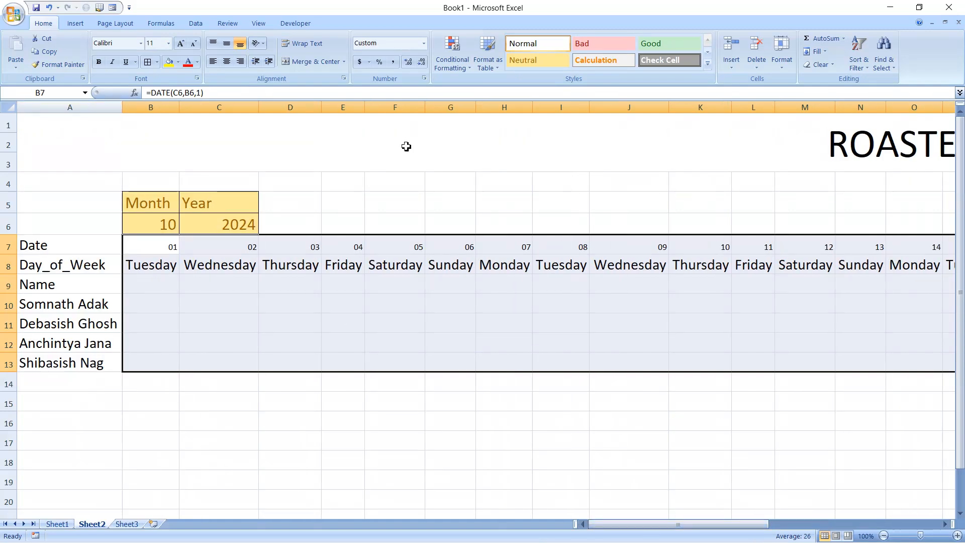
click(448, 70)
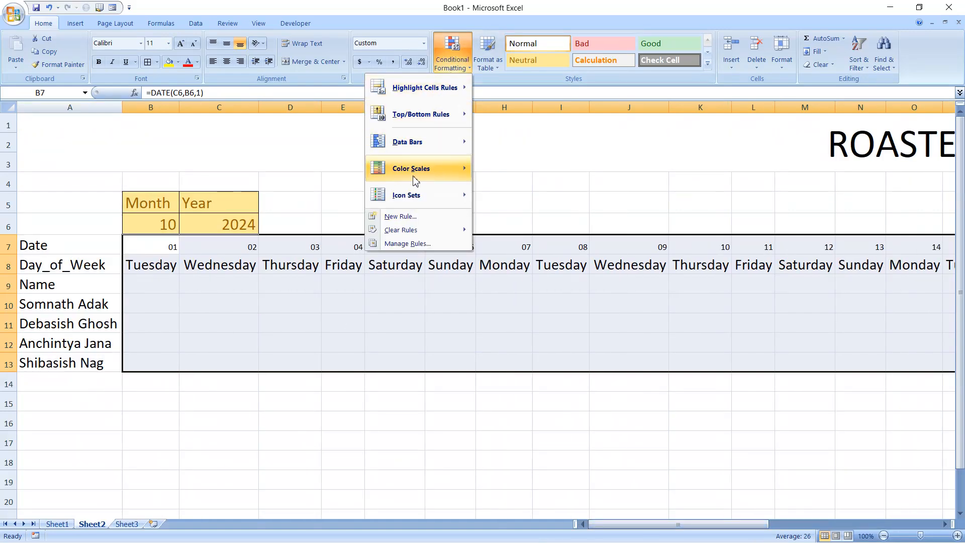
click(401, 216)
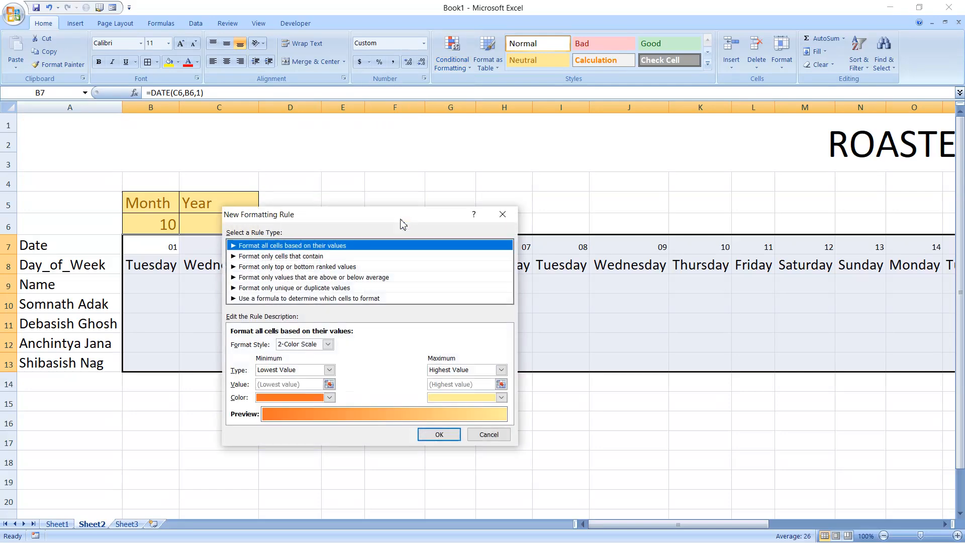
click(309, 298)
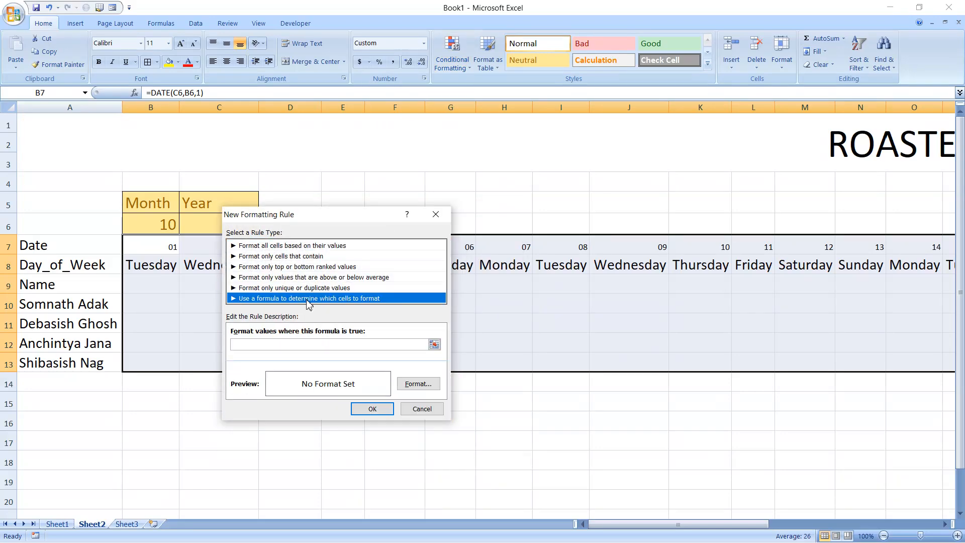
Enter the rule formula =OR(B$8=1,B$8=7), referring to the Day_of_Week row with an absolute row only
click(243, 345)
text(=or()
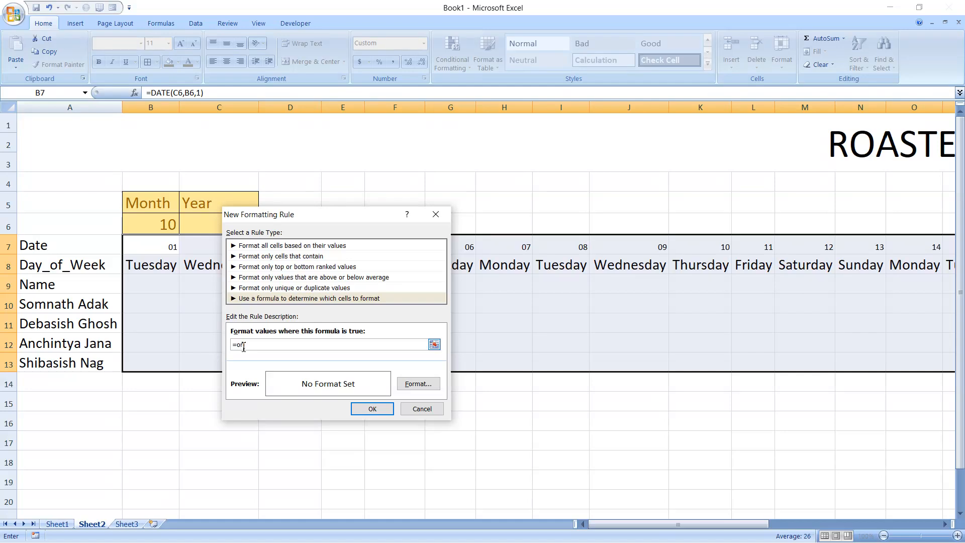
click(151, 267)
key(F4)
text(=1,)
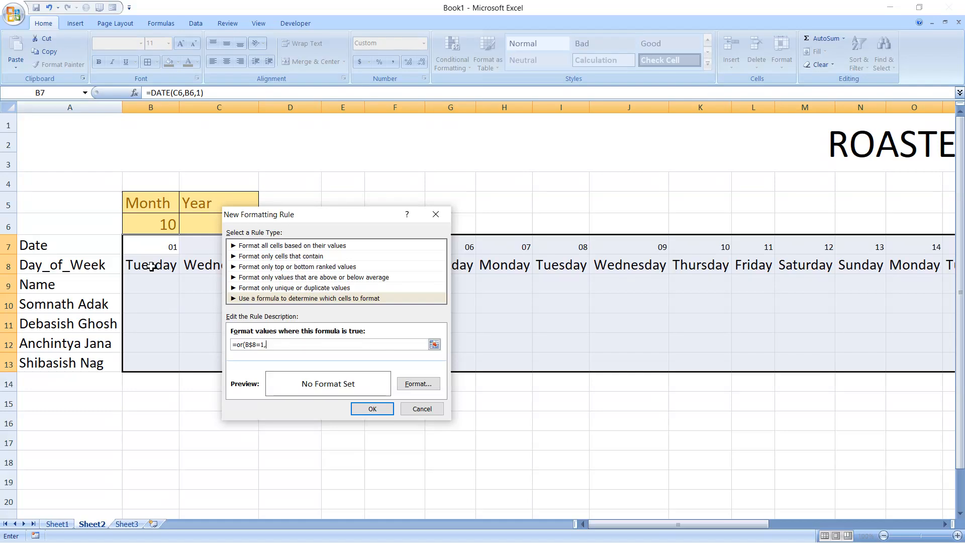
click(160, 266)
key(F4)
text(=7)
Set the weekend rule's format to a red fill with bold font
click(419, 383)
click(344, 195)
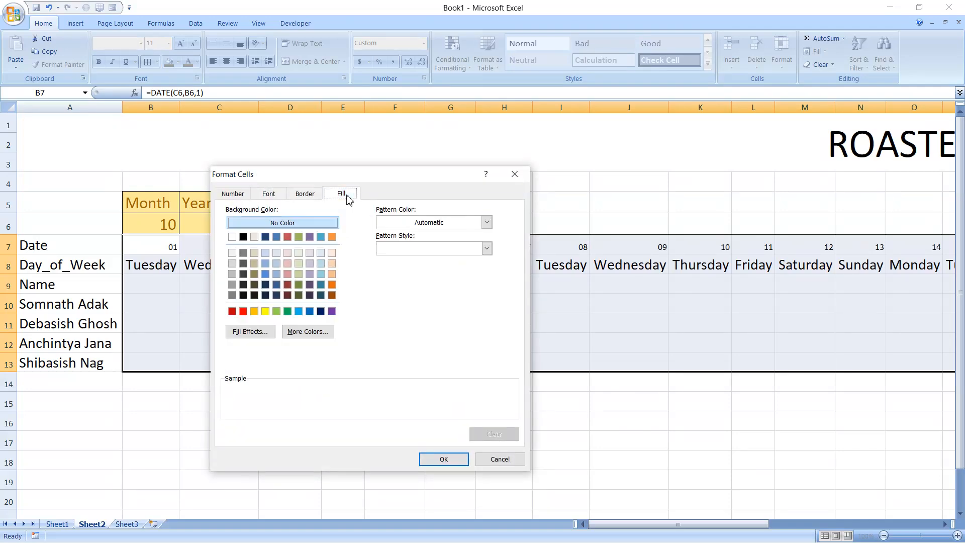
click(243, 311)
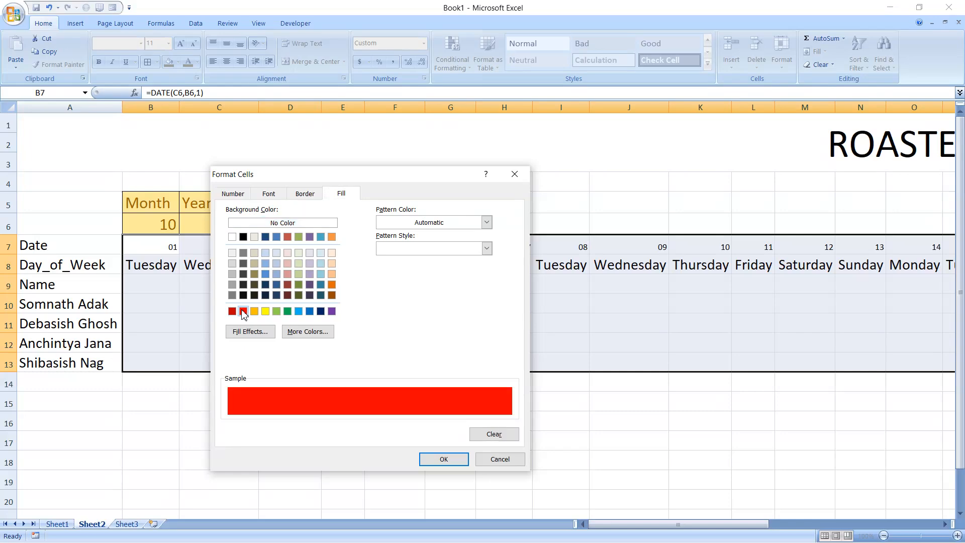
click(270, 195)
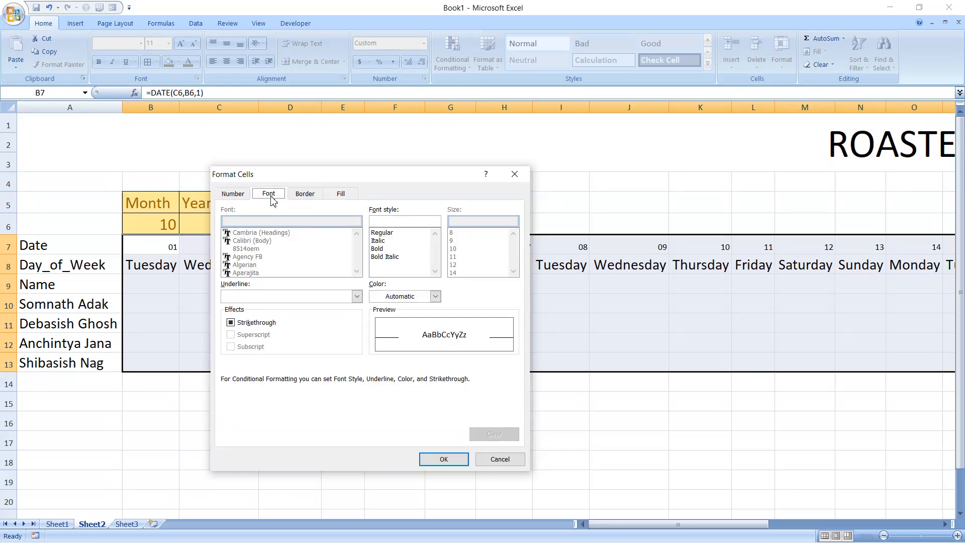
click(384, 249)
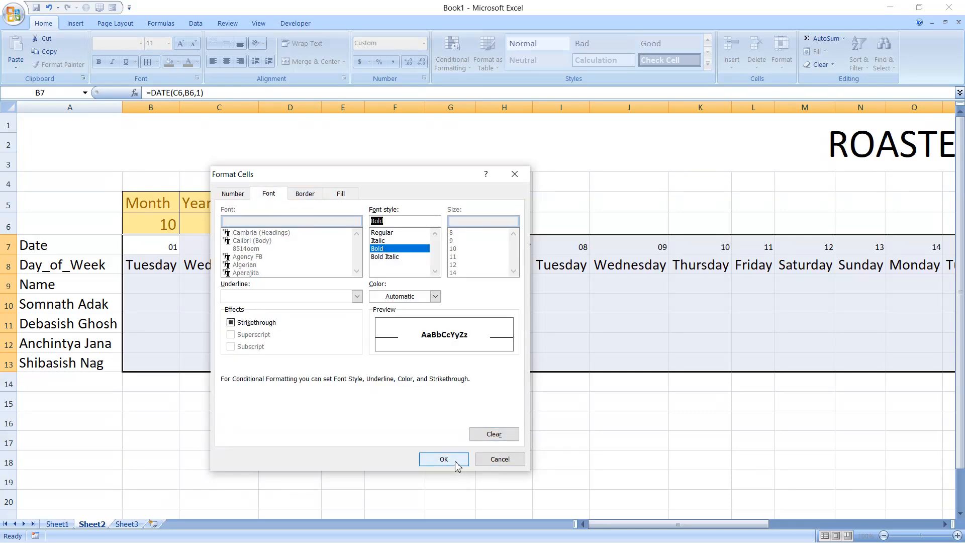
click(455, 463)
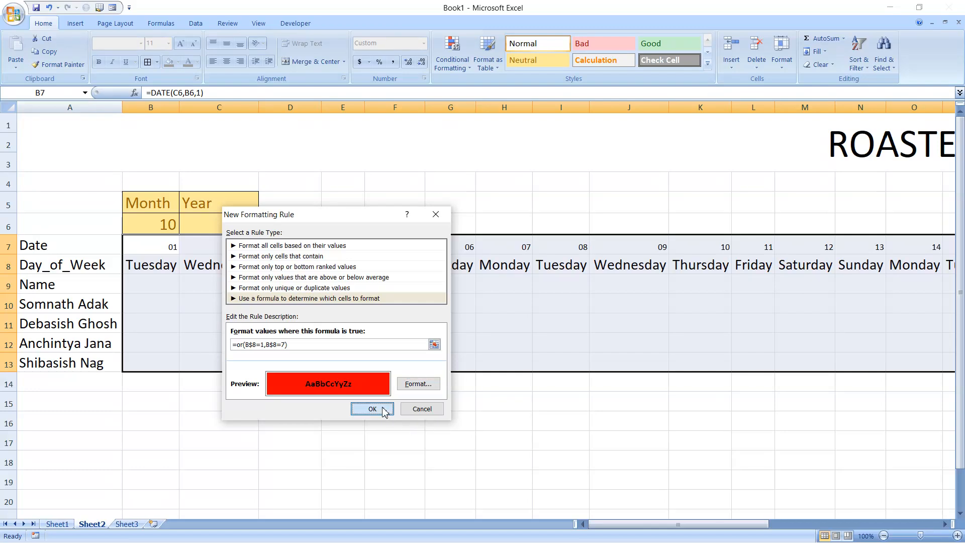
Apply the weekend formatting rule to the roster and set the month in B6 to 06
click(373, 409)
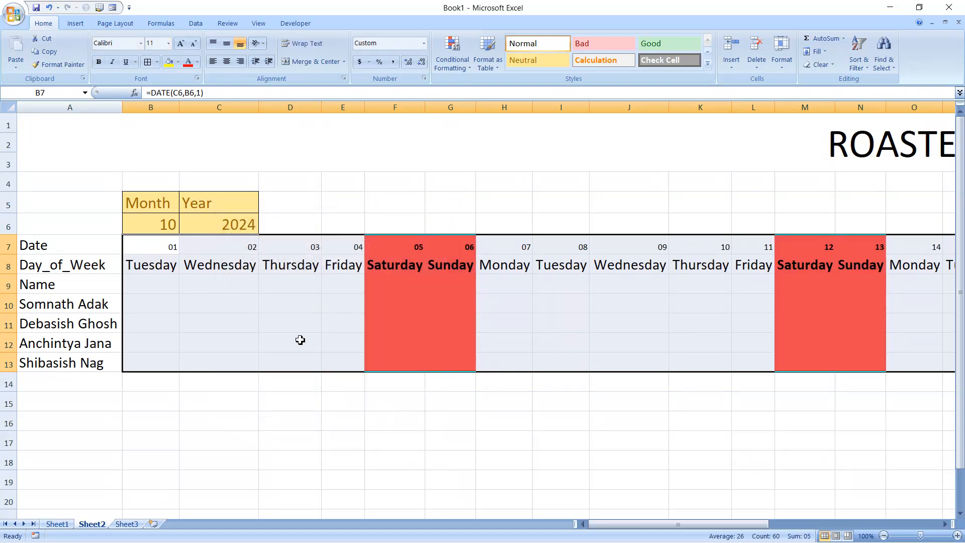
click(153, 223)
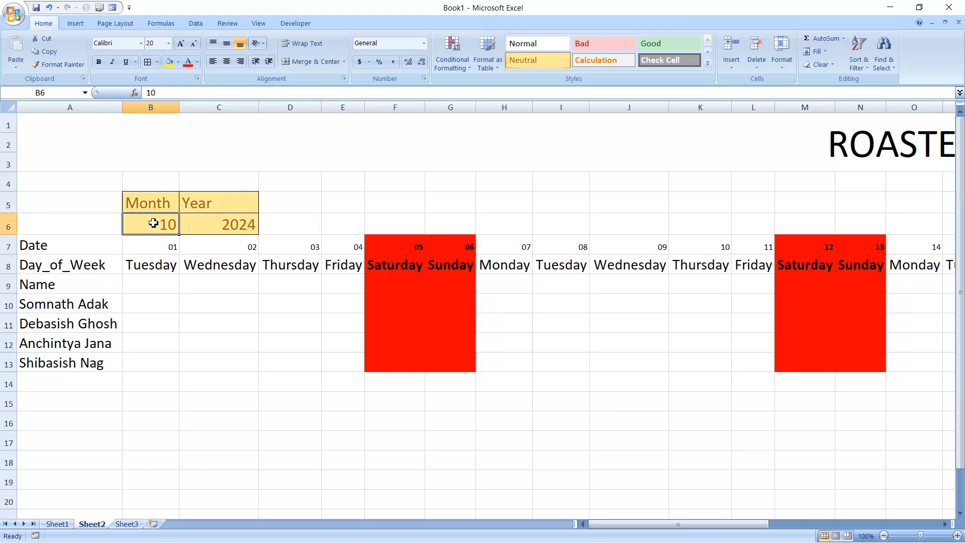
text(06)
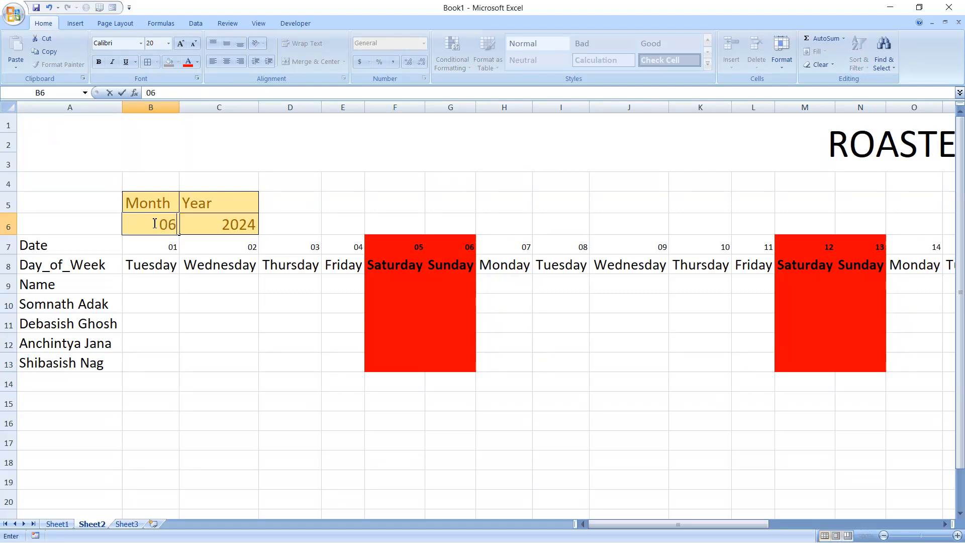
key(Tab)
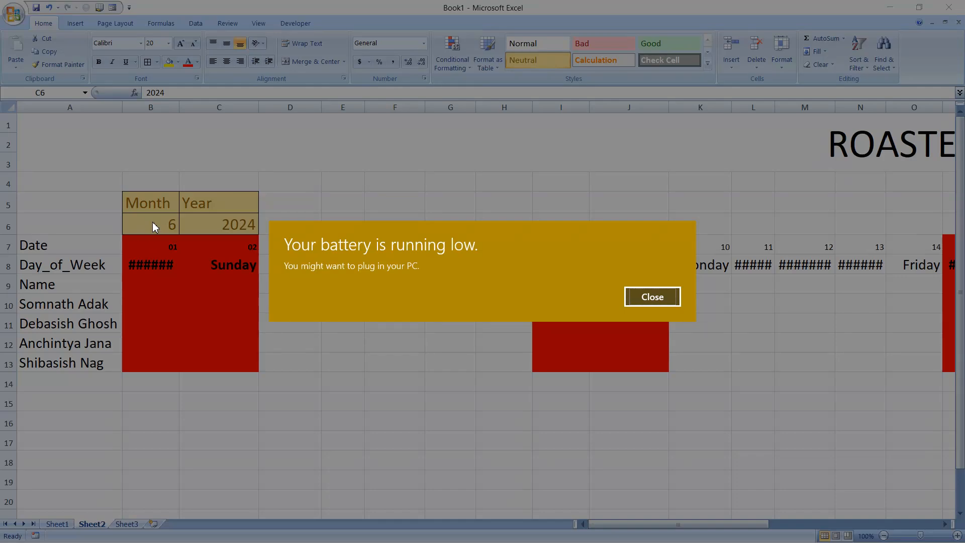
key(Return)
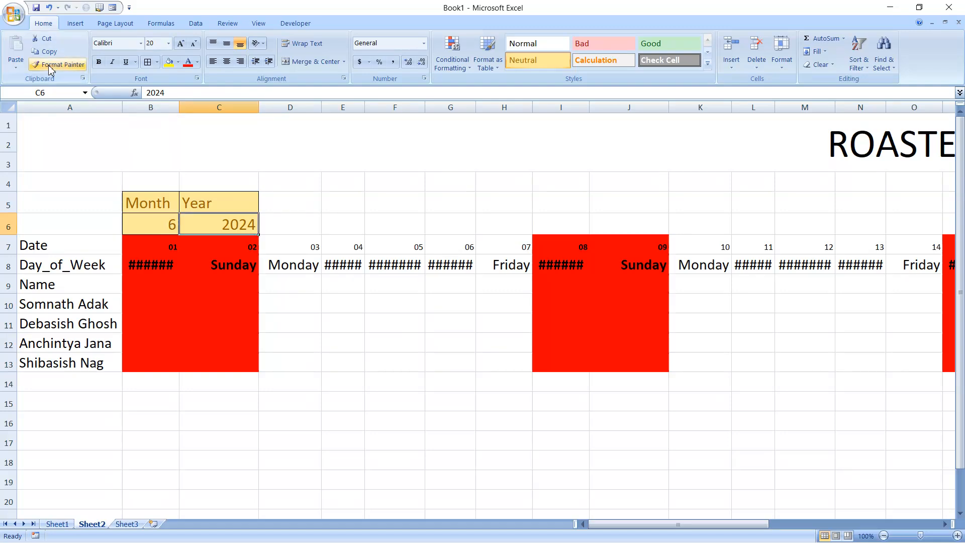
Autofit the widths of all columns across the whole sheet to their contents
click(10, 106)
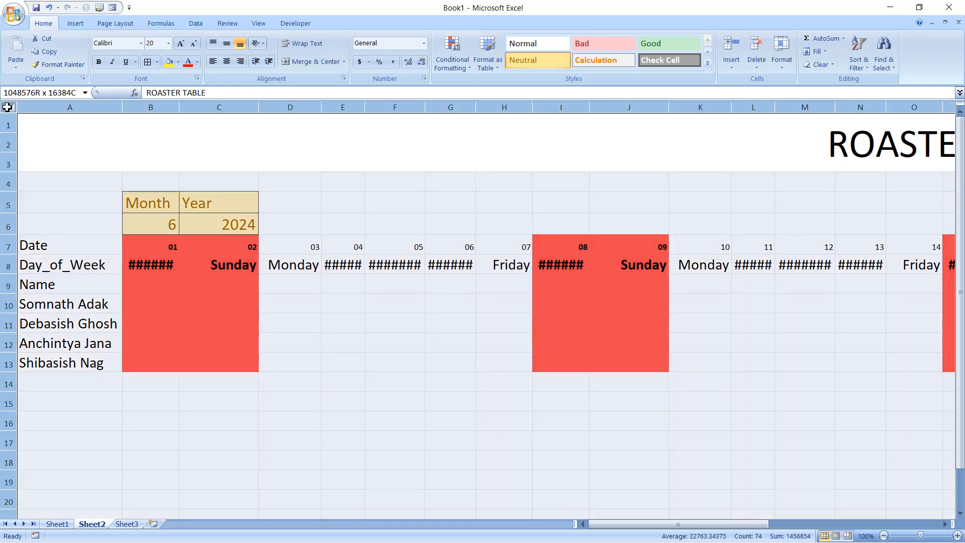
double_click(185, 108)
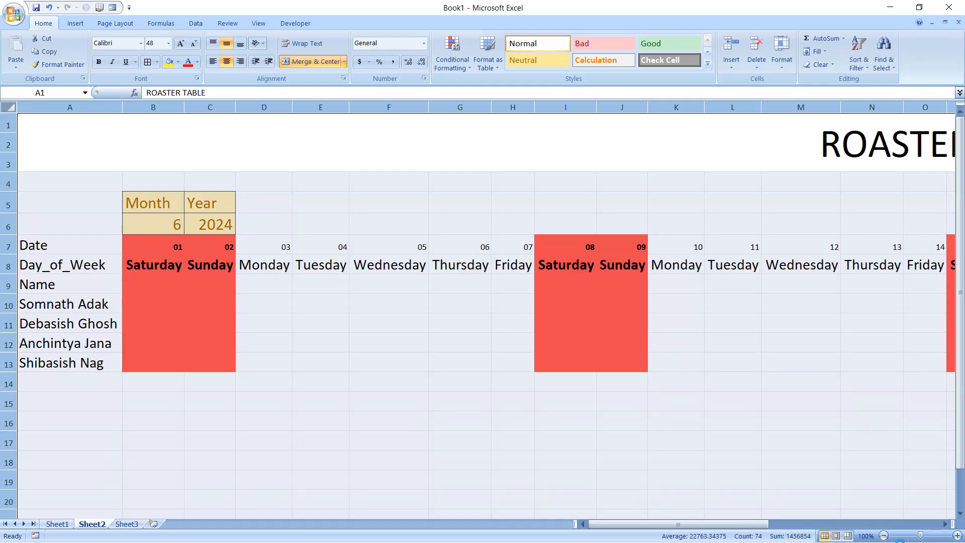
Check the roster's June 2024 dates and weekends against the system calendar's June 2024 page
key(super)
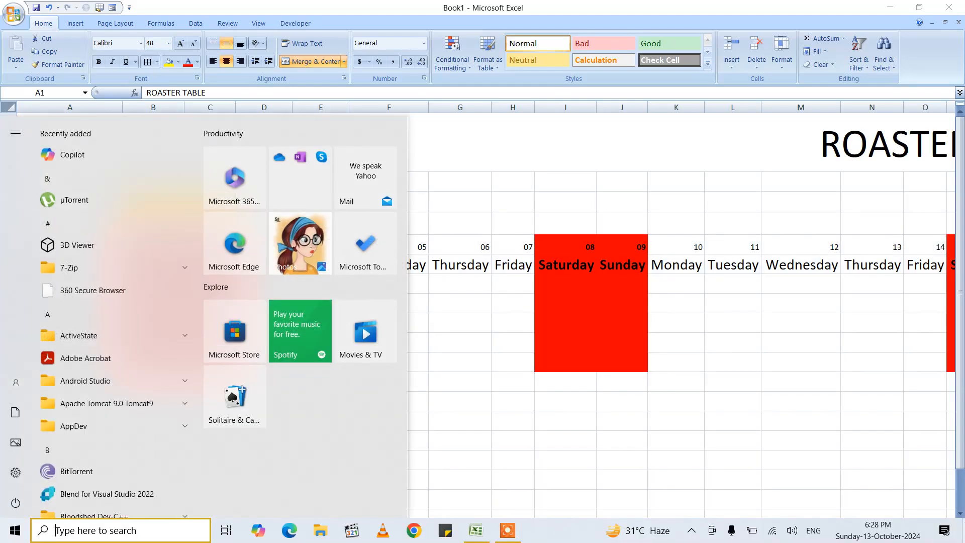
click(896, 537)
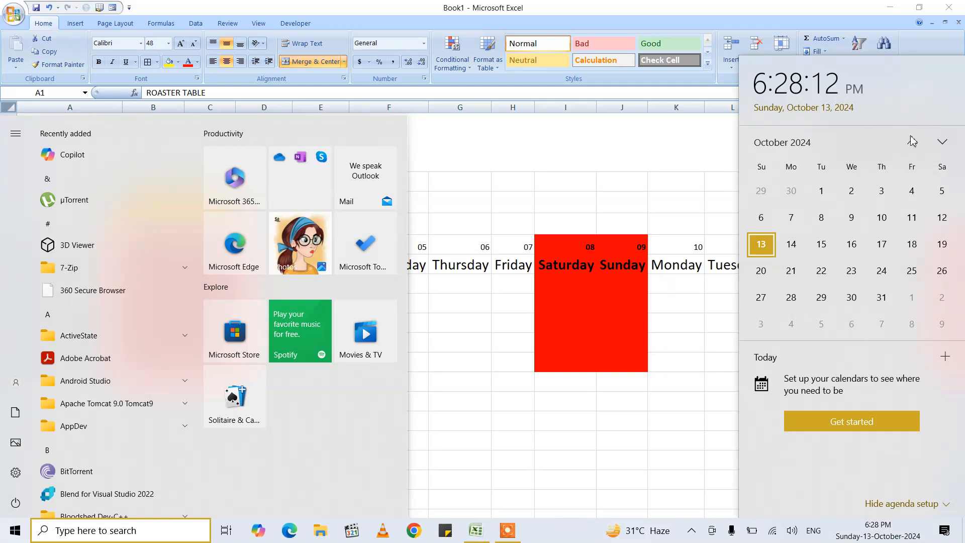
click(914, 143)
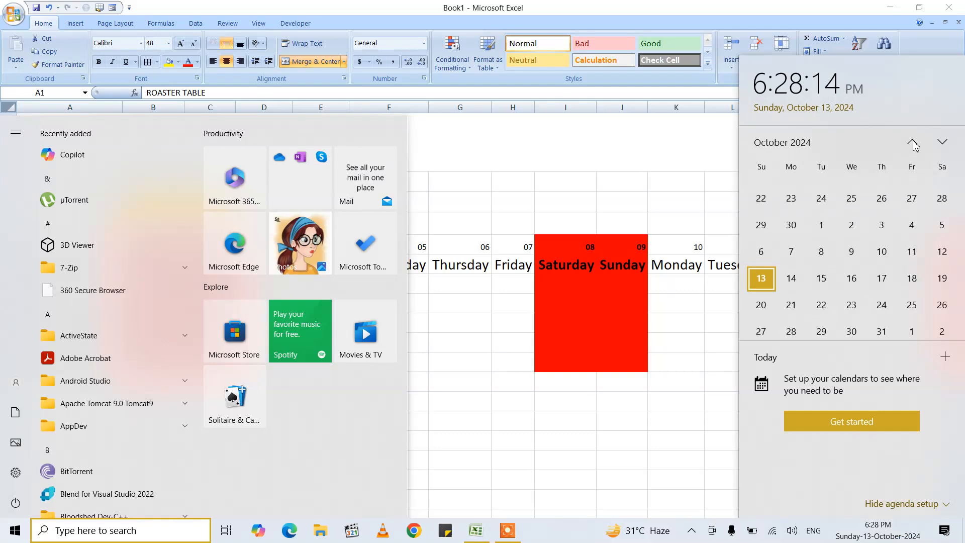
click(914, 143)
click(913, 142)
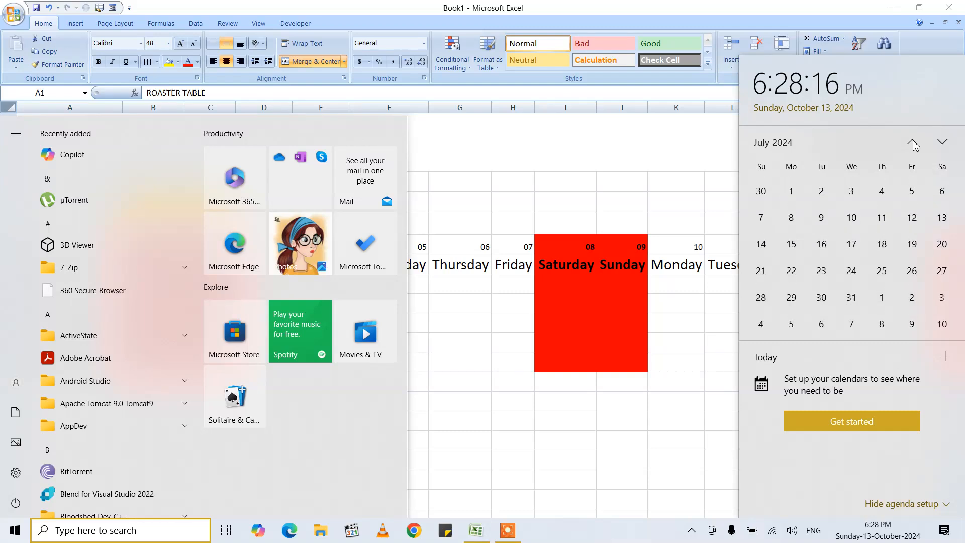
click(913, 143)
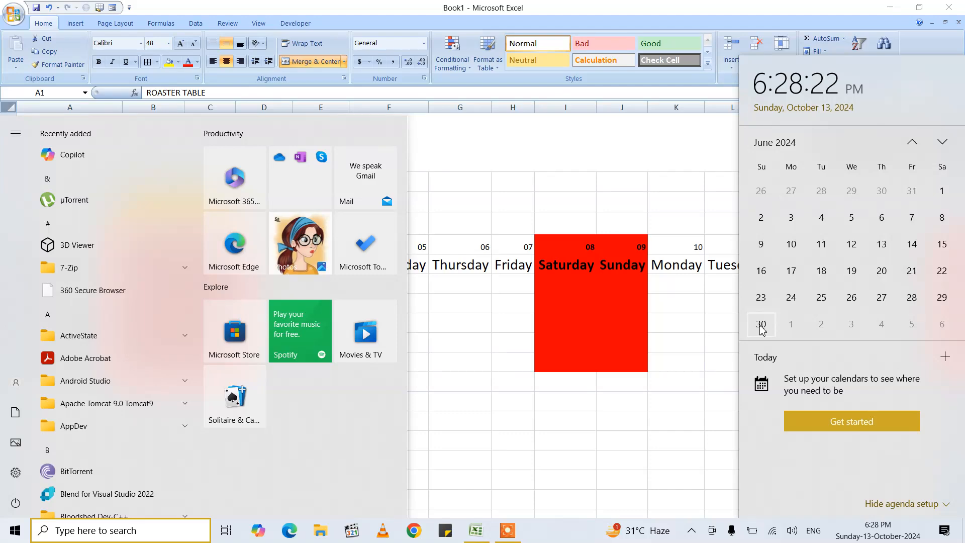
click(632, 345)
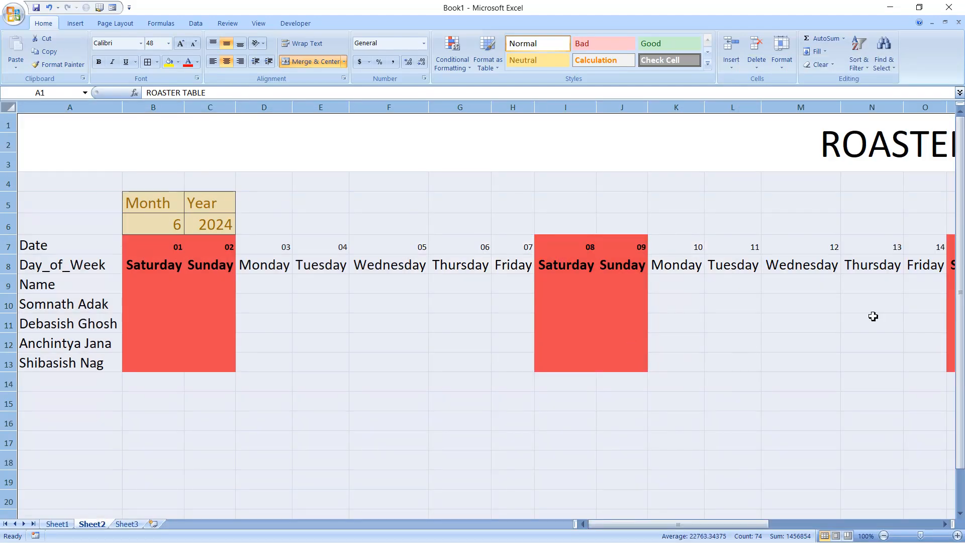
drag(743, 526, 676, 492)
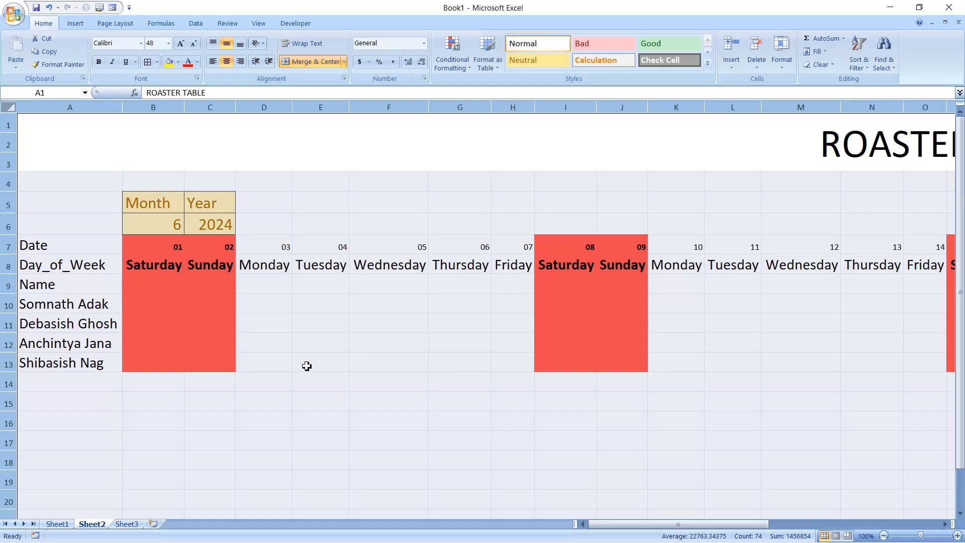
click(146, 301)
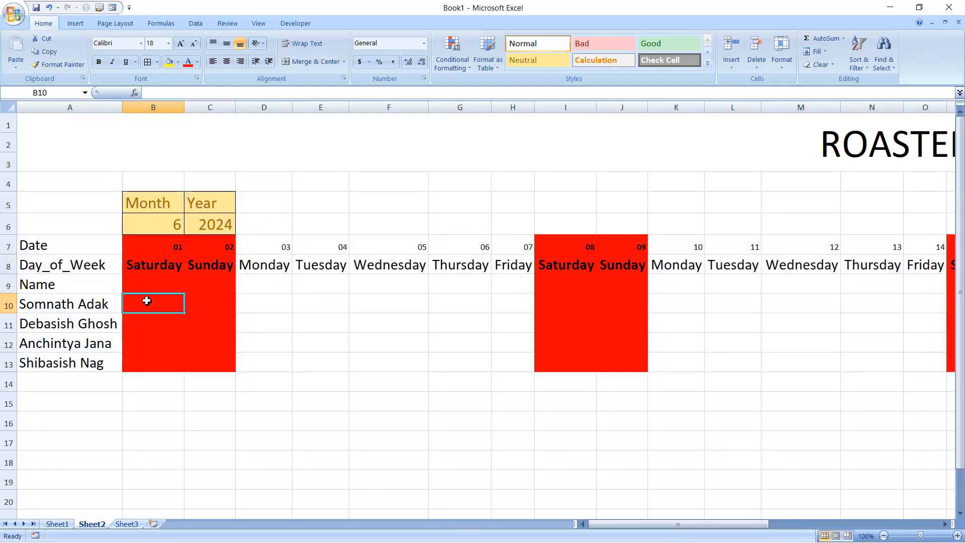
key(shift+Down)
key(shift+Down)
key(shift+Down)
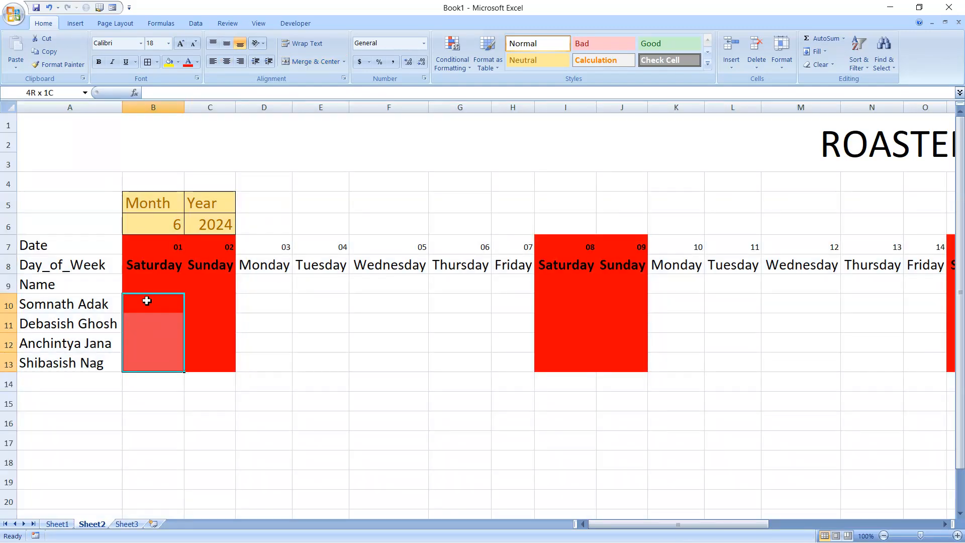
key(ctrl+shift+Right)
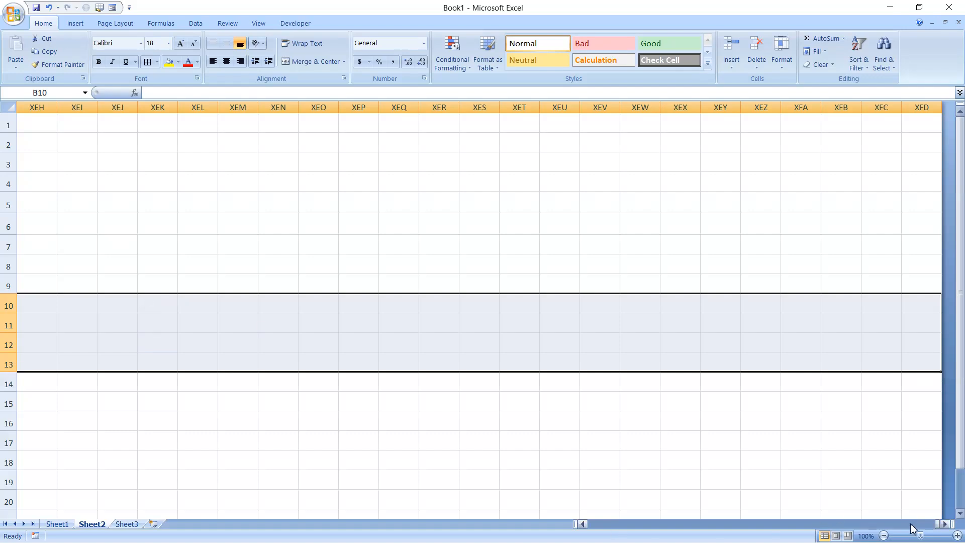
drag(936, 527, 583, 524)
click(337, 429)
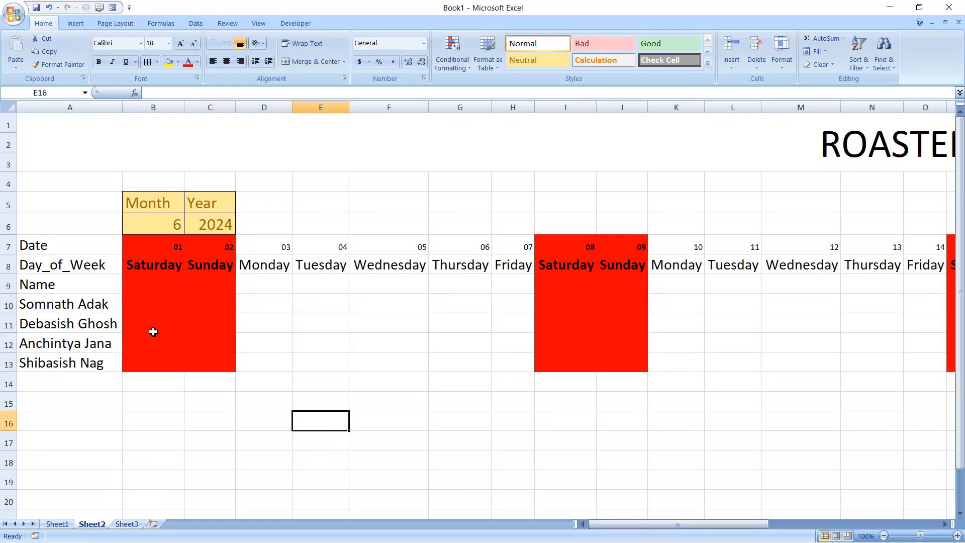
double_click(135, 305)
click(323, 437)
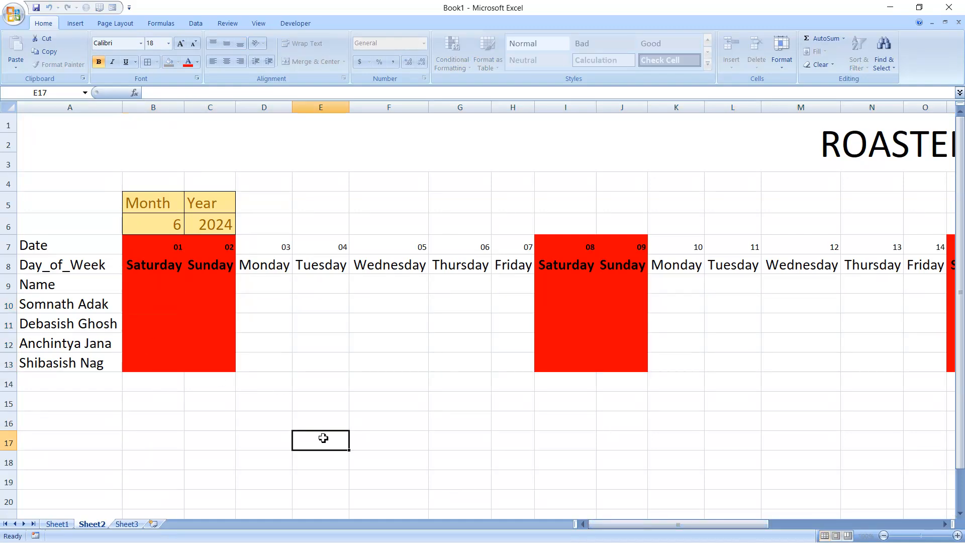
Set the font of the attendance cells B10:AF13 to Webdings
click(149, 300)
drag(149, 300, 850, 370)
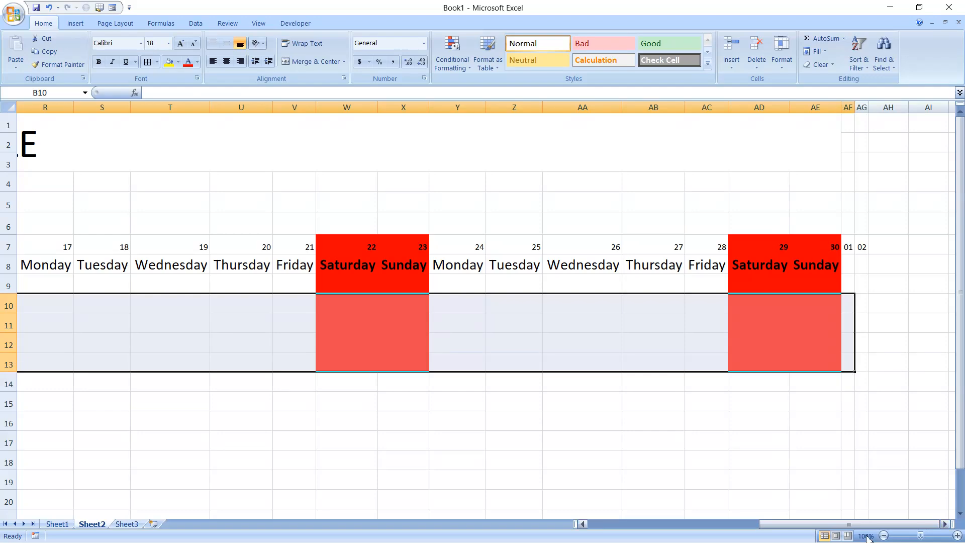
drag(809, 524, 636, 524)
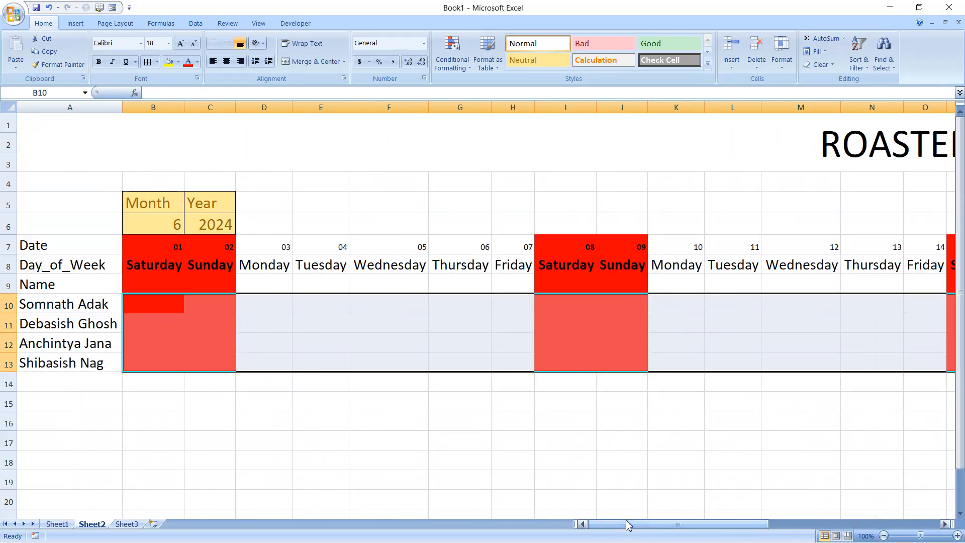
click(119, 44)
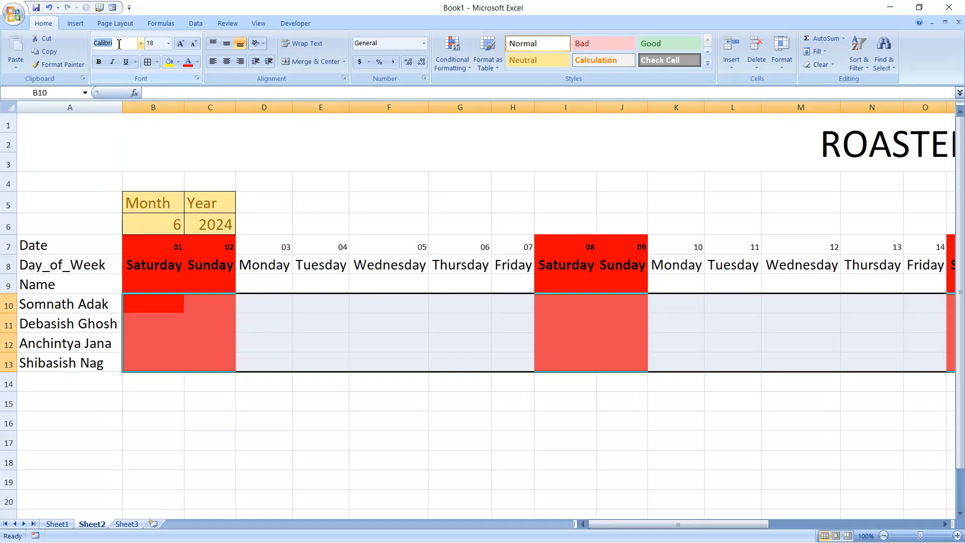
text(Webdings)
key(Return)
Enter a in D10 for a check mark and r in E10 for a cross
click(259, 310)
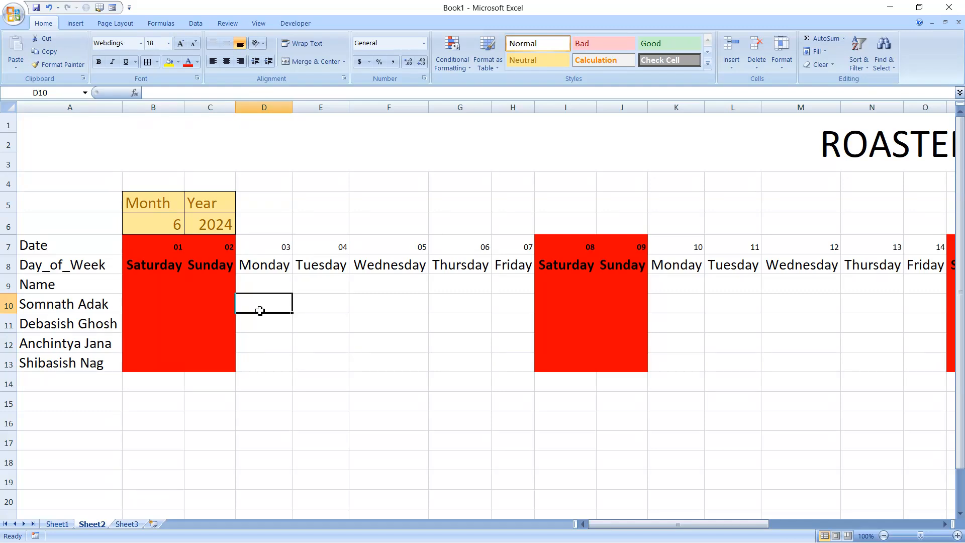
text(a)
key(Tab)
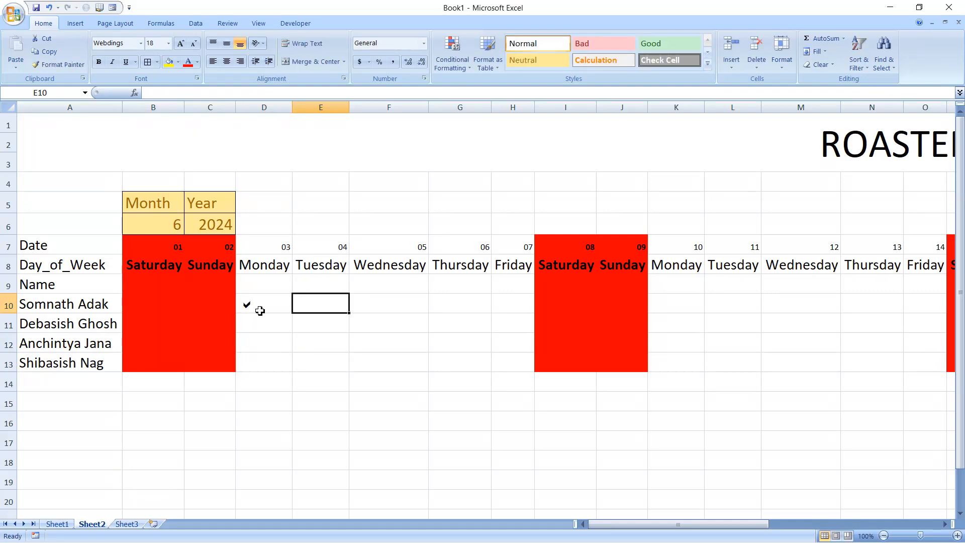
text(r)
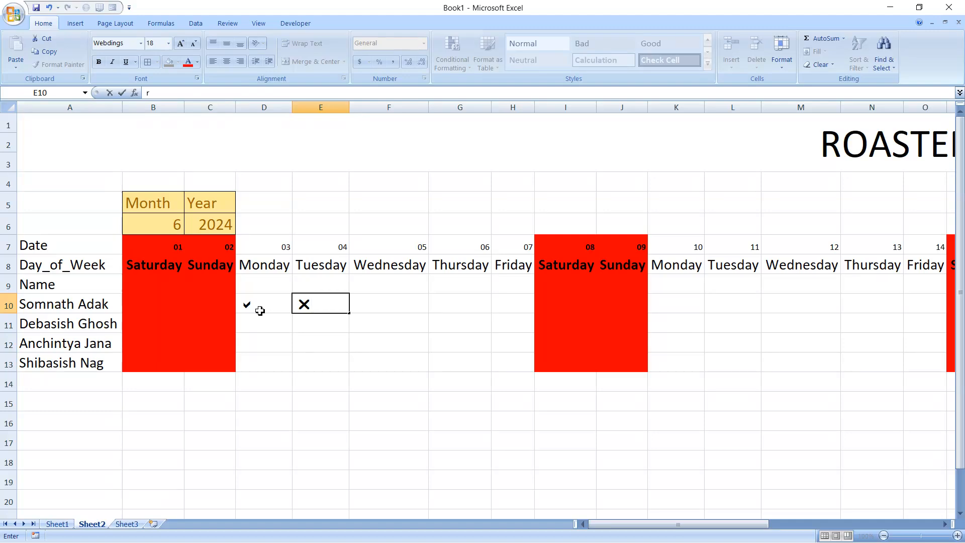
key(Tab)
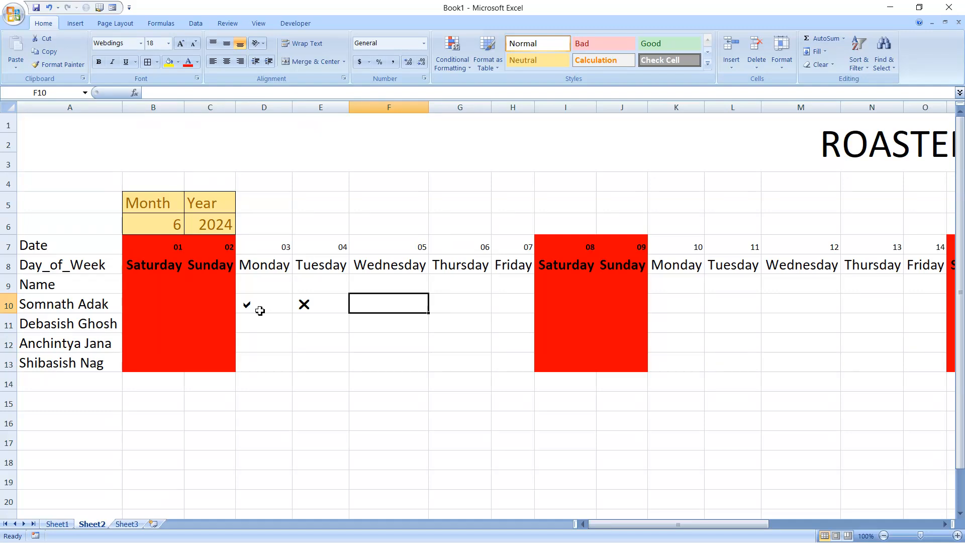
Review the custom number format of the first Date cell and the formulas in B7 and B8 without changing them
click(149, 246)
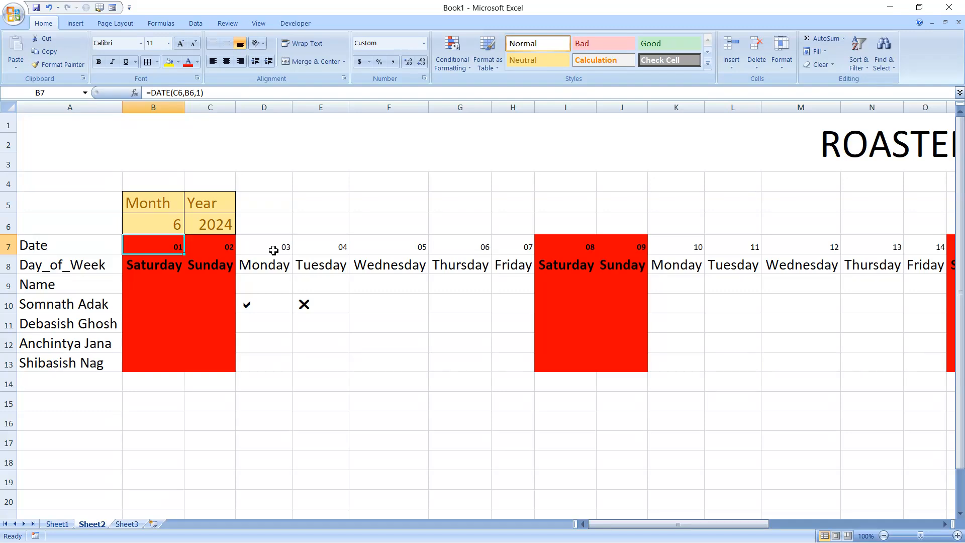
right_click(166, 246)
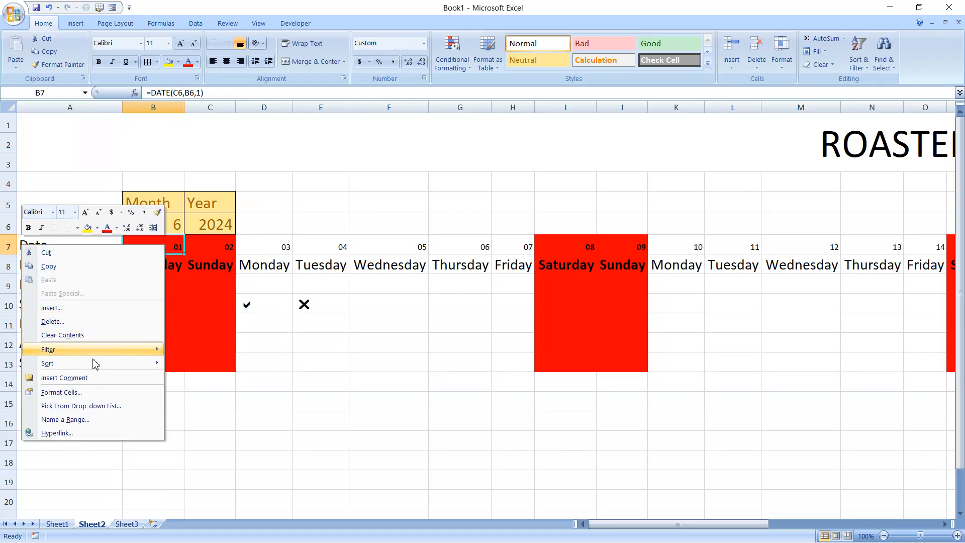
click(75, 394)
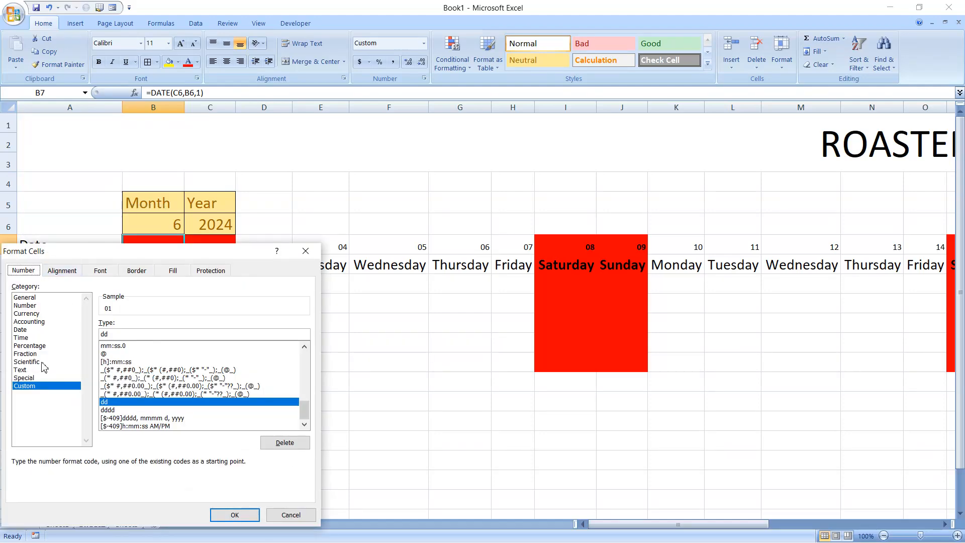
click(291, 516)
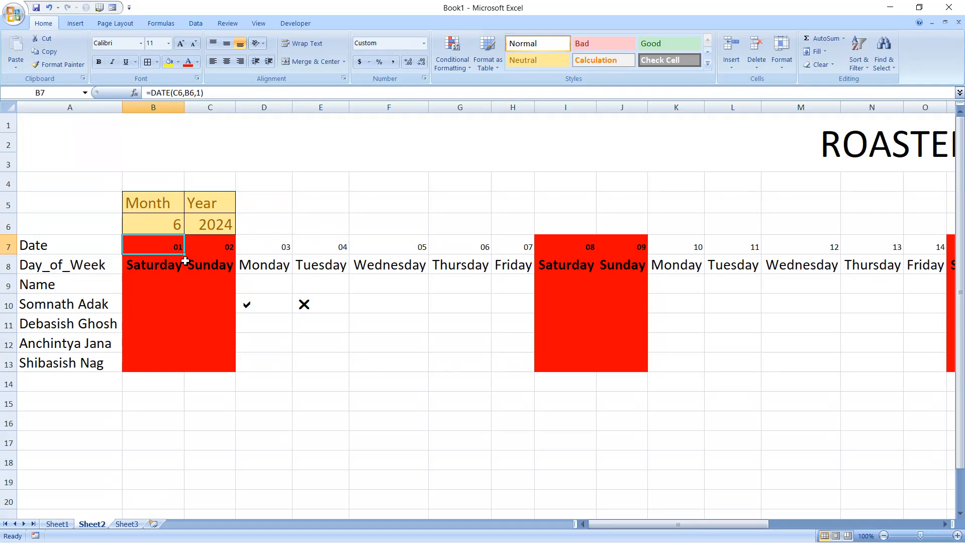
click(163, 272)
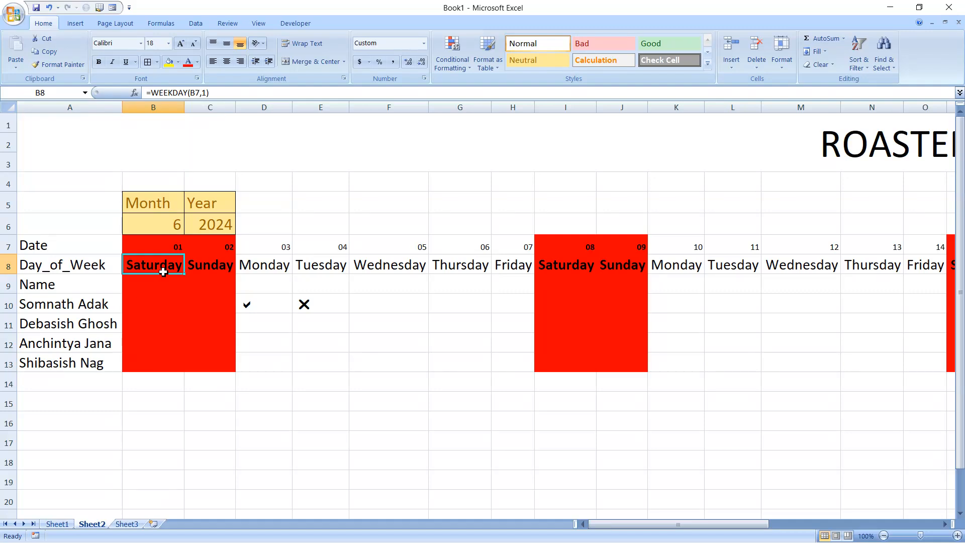
click(159, 245)
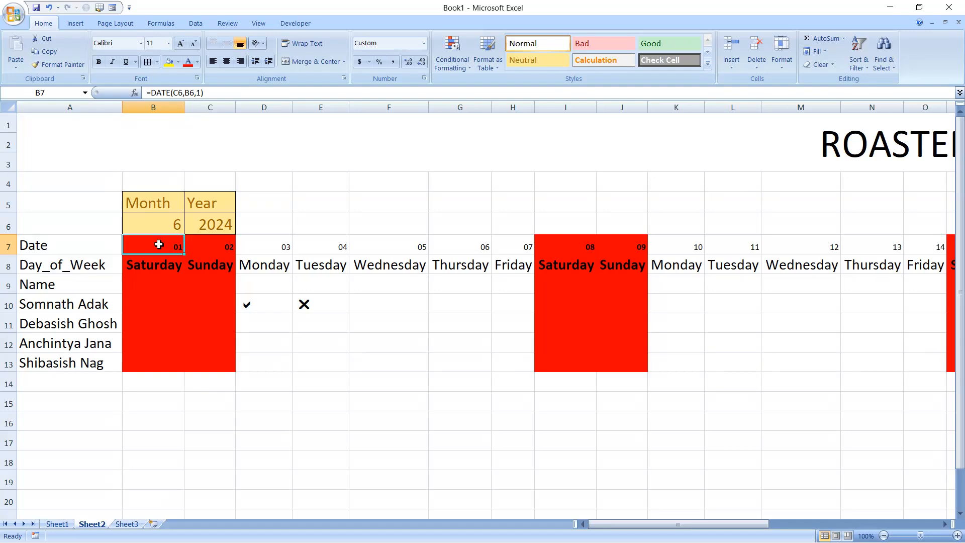
double_click(159, 245)
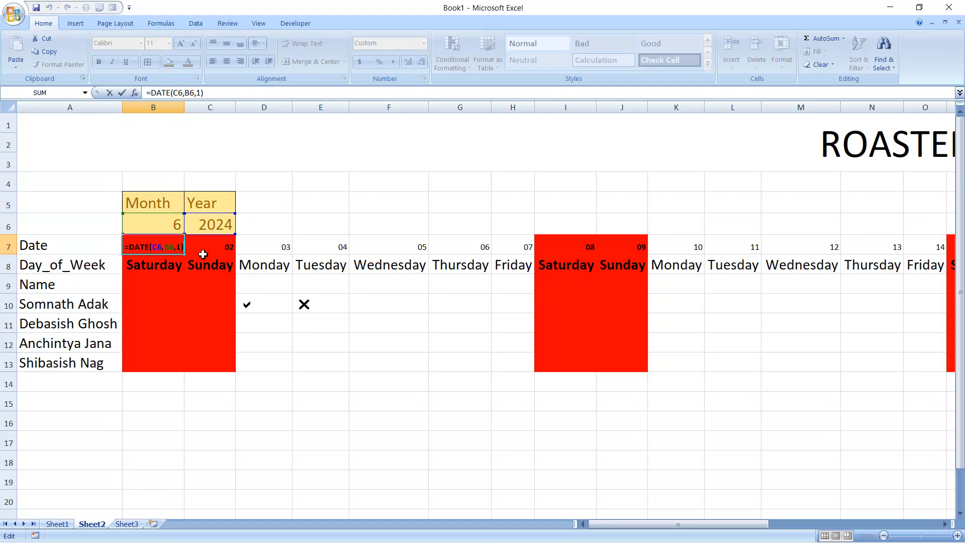
key(Escape)
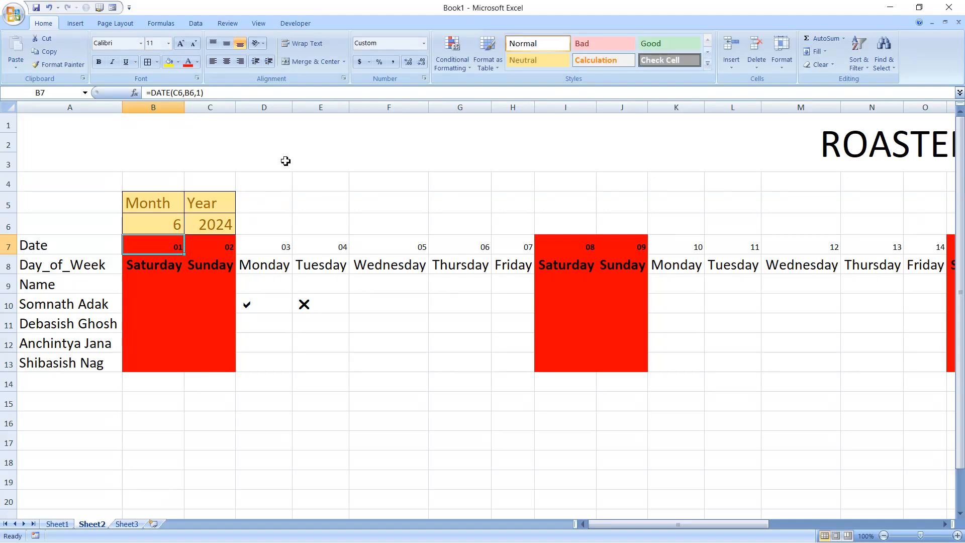
click(323, 189)
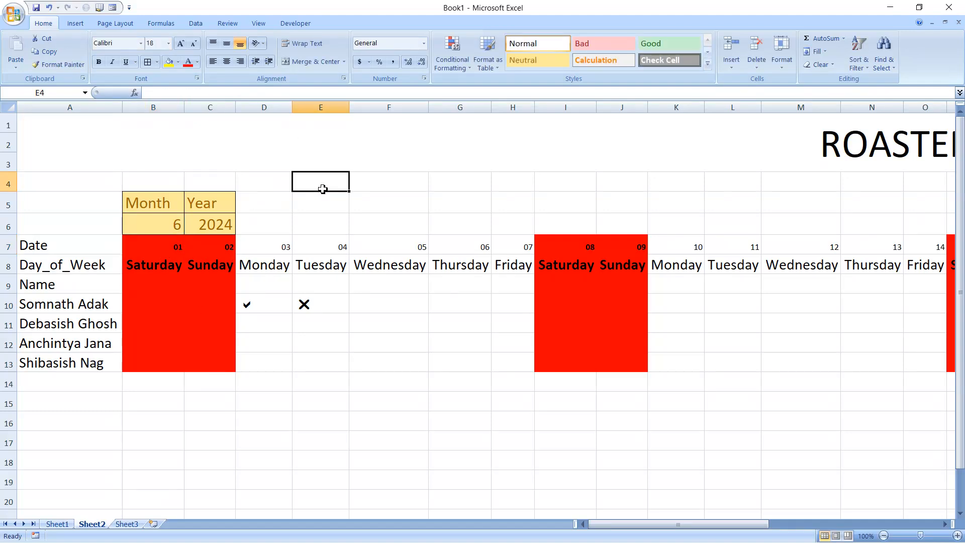
text(=date)
key(Tab)
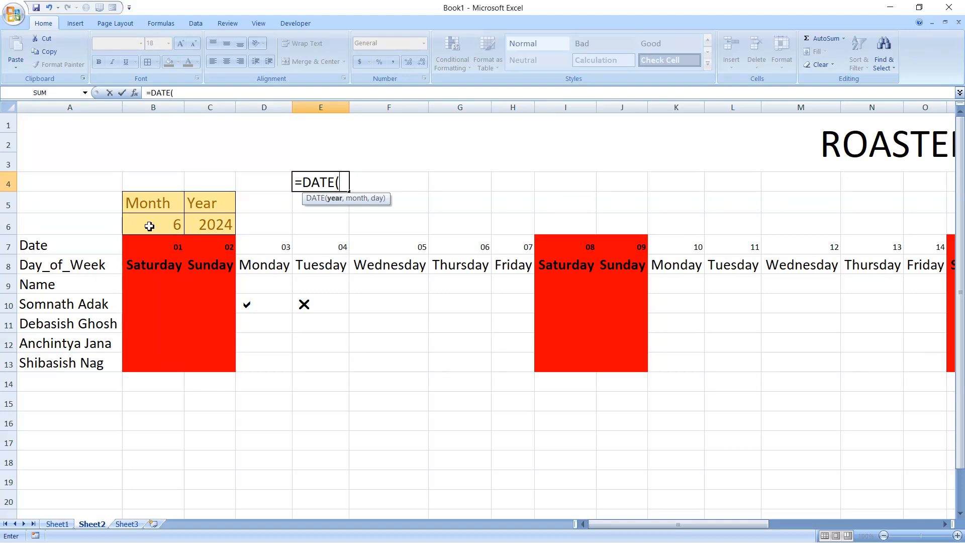
key(Escape)
text(=week)
key(Tab)
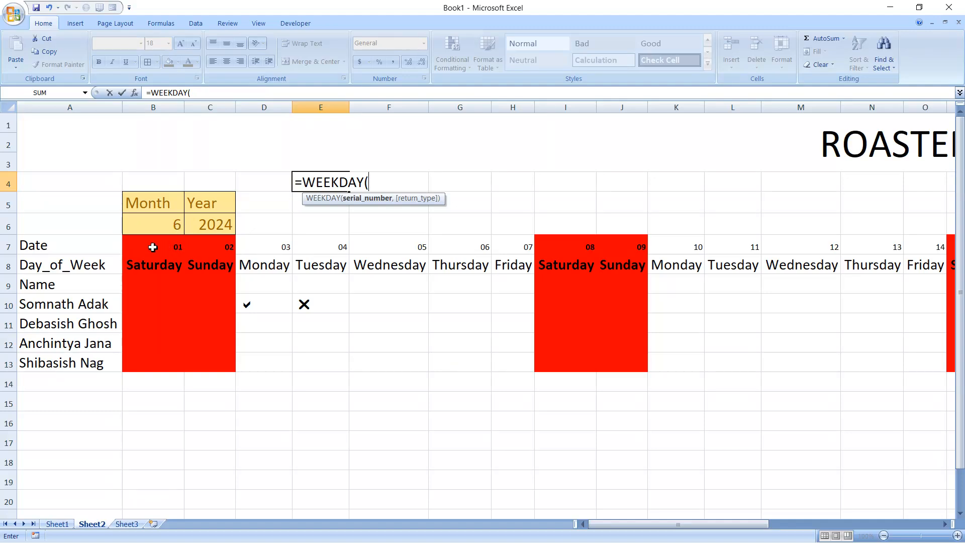
key(Escape)
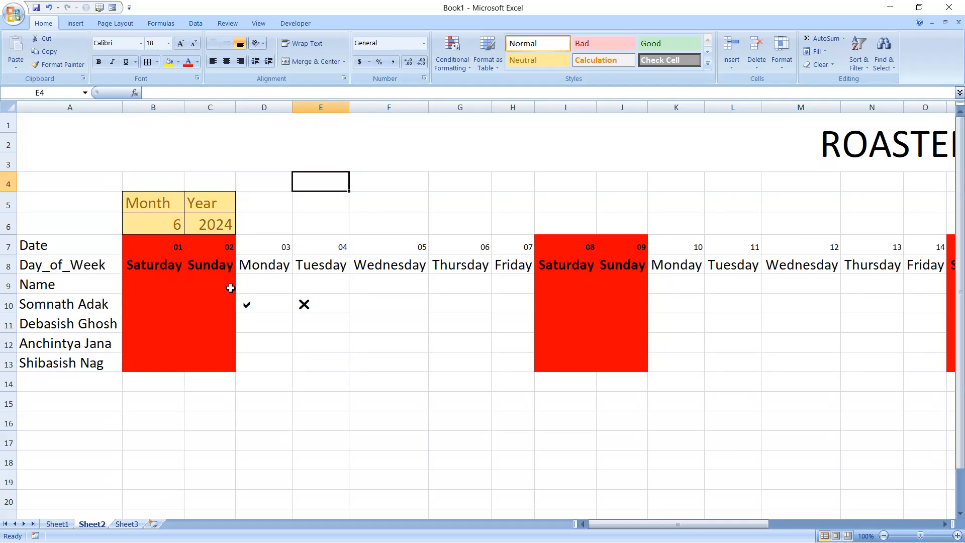
Enter a in D11 for a check mark and r in E11 for a cross
click(257, 322)
text(a)
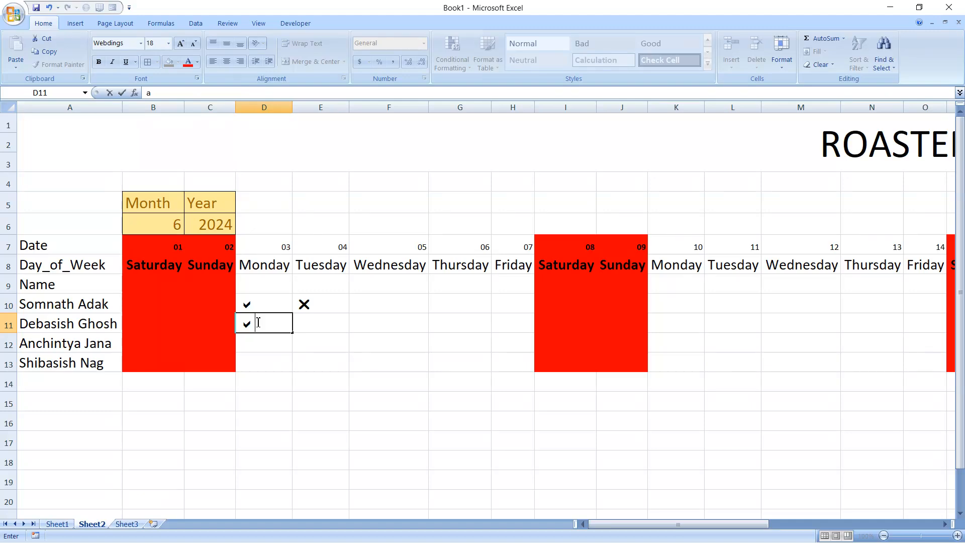
key(Tab)
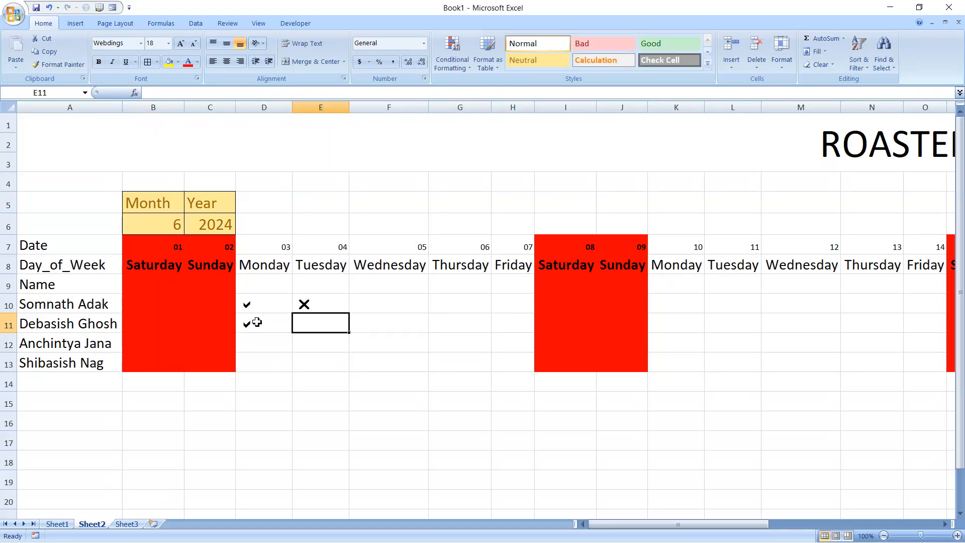
text(r)
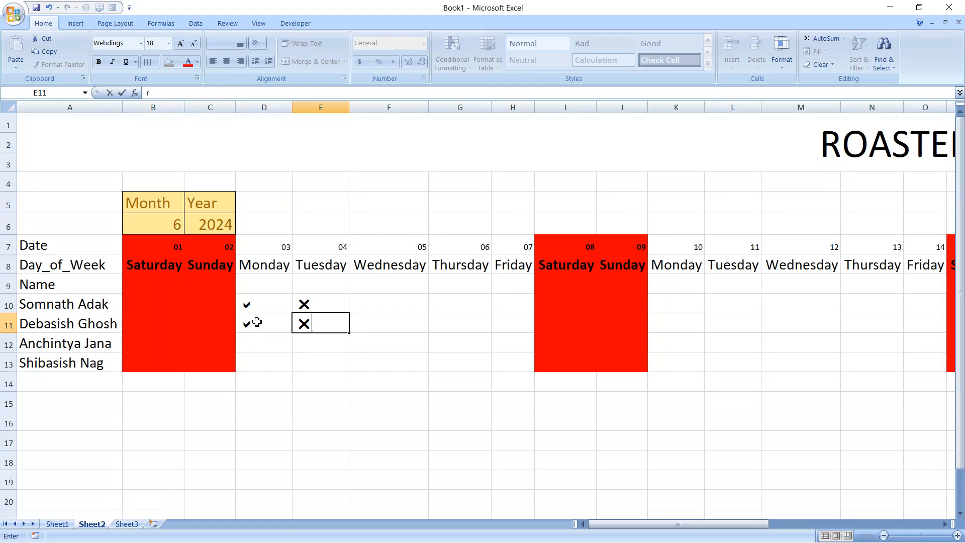
key(Tab)
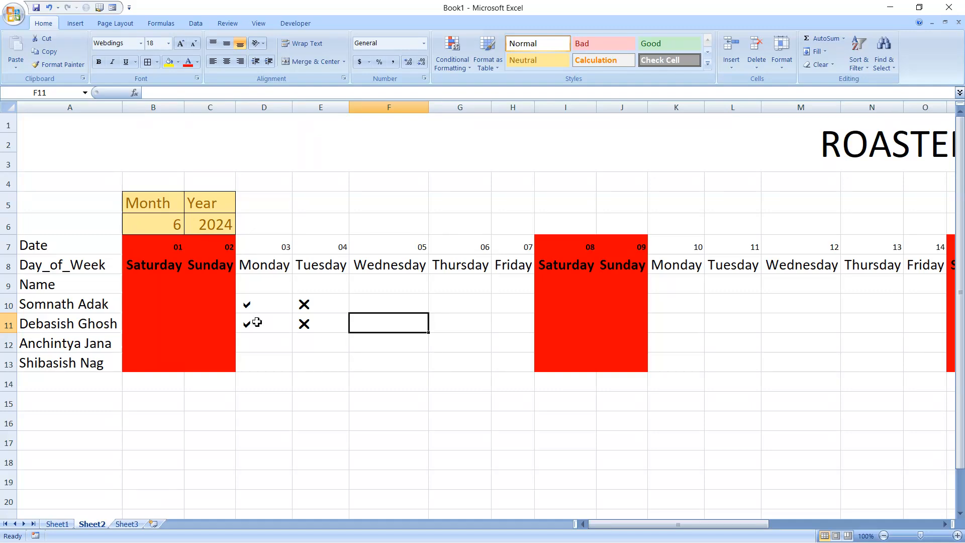
key(super)
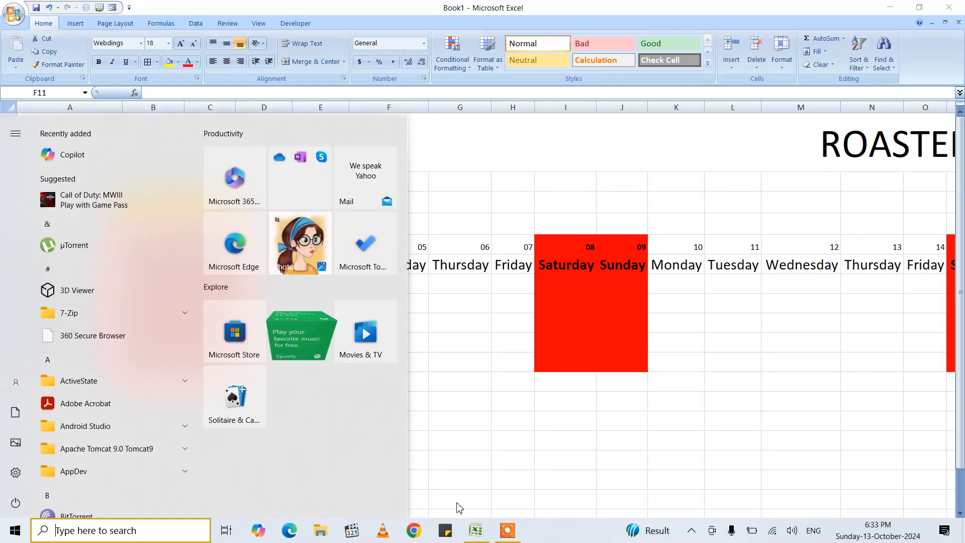